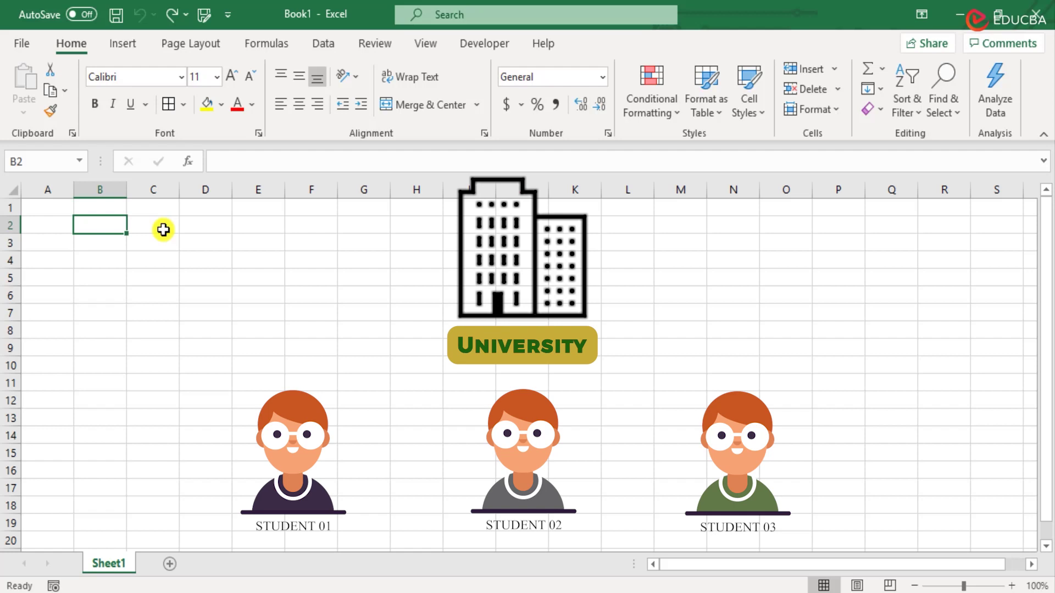
- Enter the headers Student Name, Economics, Statistics and Accounting across B2:E2
{"action": "type", "text": "S"}
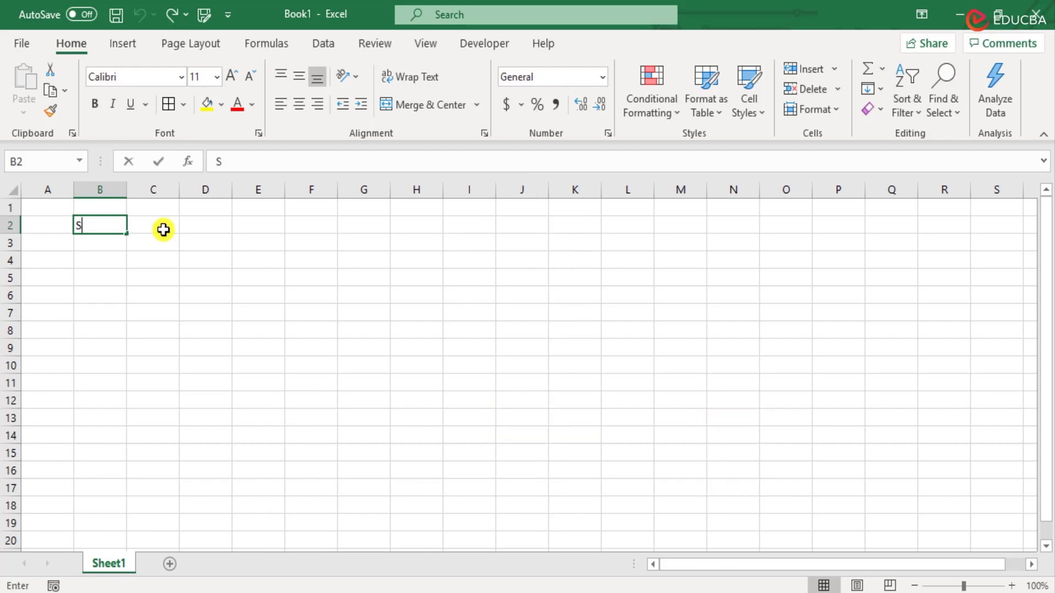
{"action": "type", "text": "tudent"}
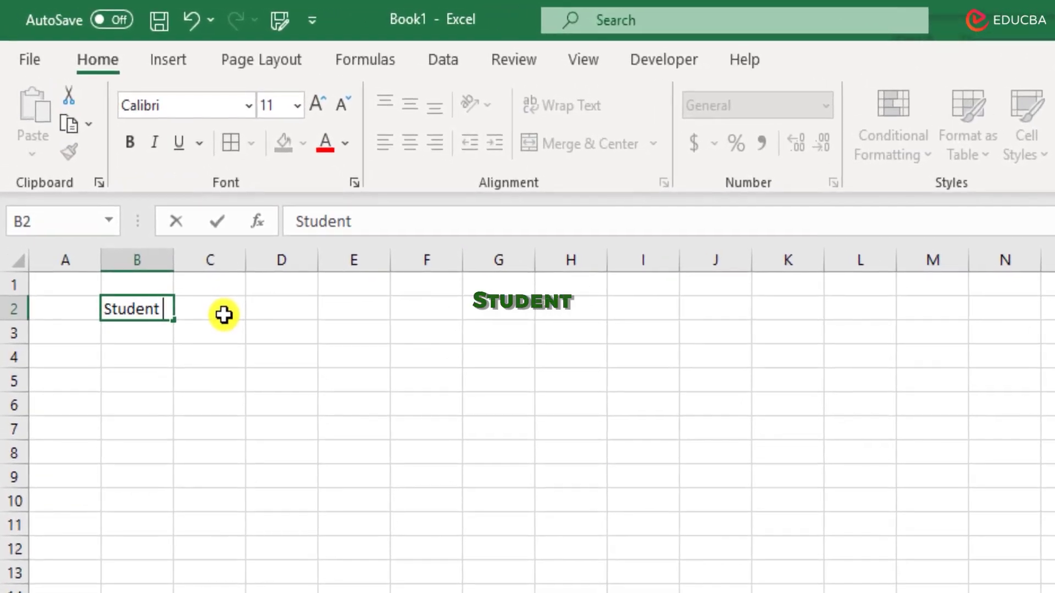
{"action": "type", "text": " Name"}
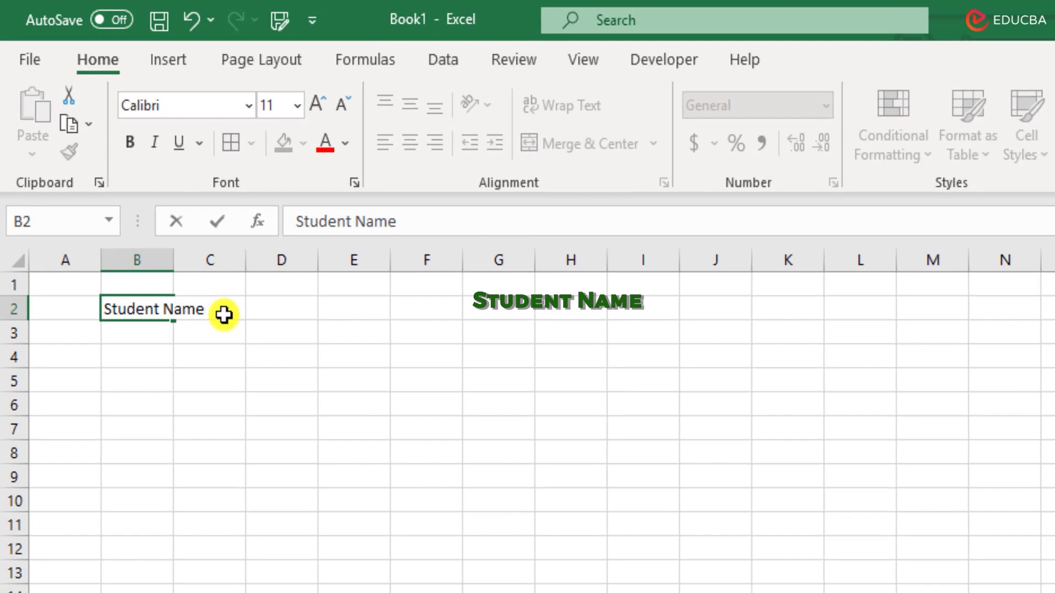
{"action": "left_click", "coordinate": [224, 315]}
{"action": "type", "text": "E"}
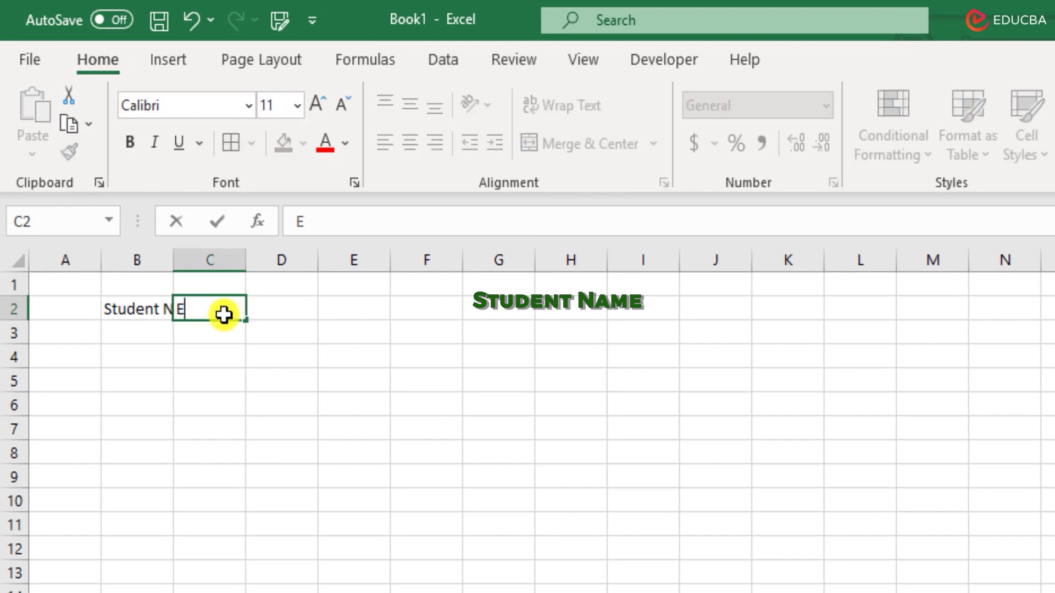
{"action": "type", "text": "conomics"}
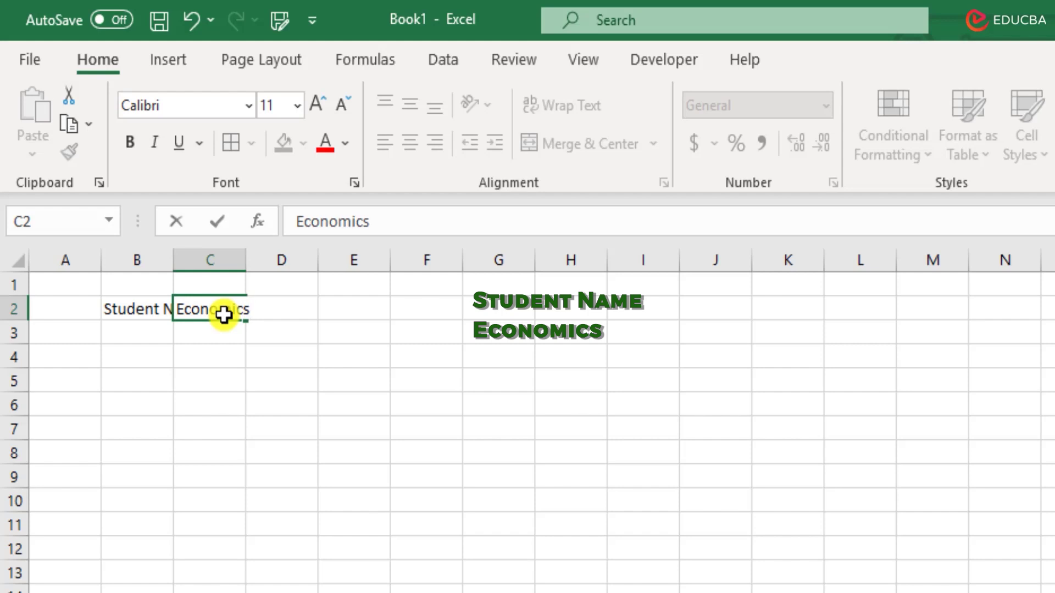
{"action": "key", "text": "Tab"}
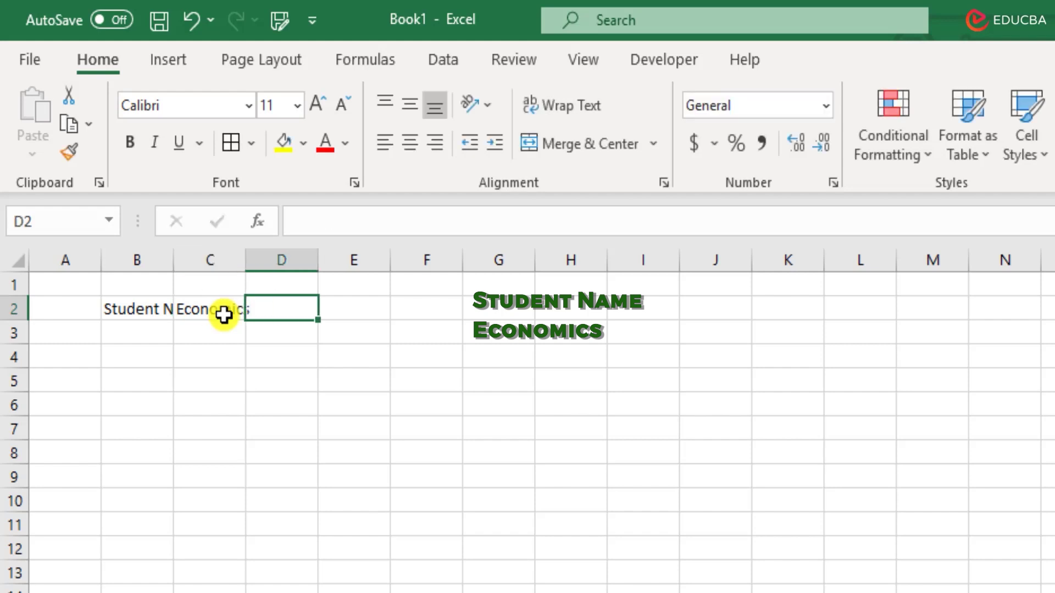
{"action": "type", "text": "Stat"}
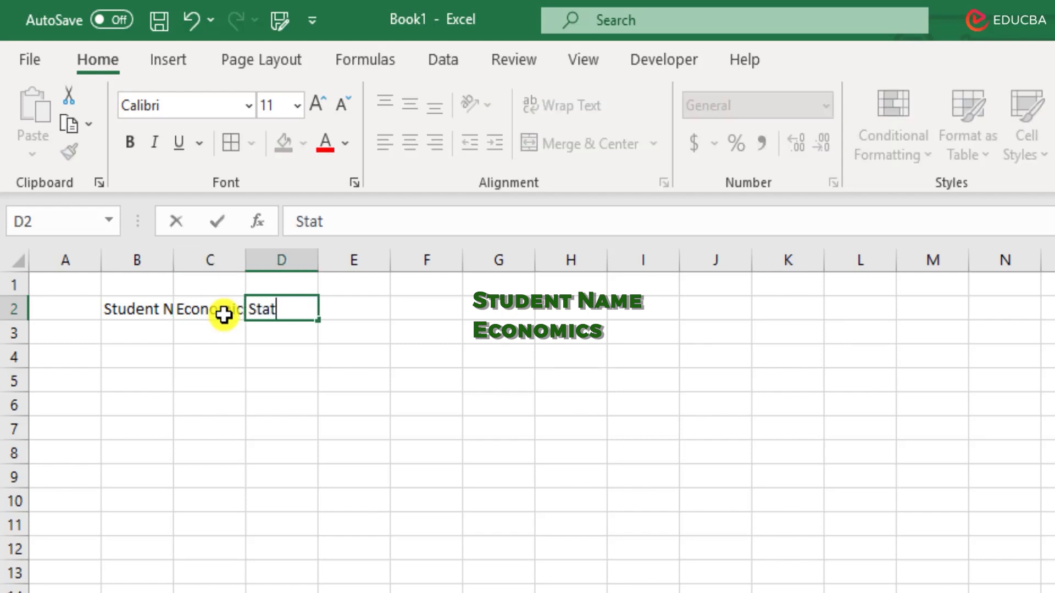
{"action": "type", "text": "istics"}
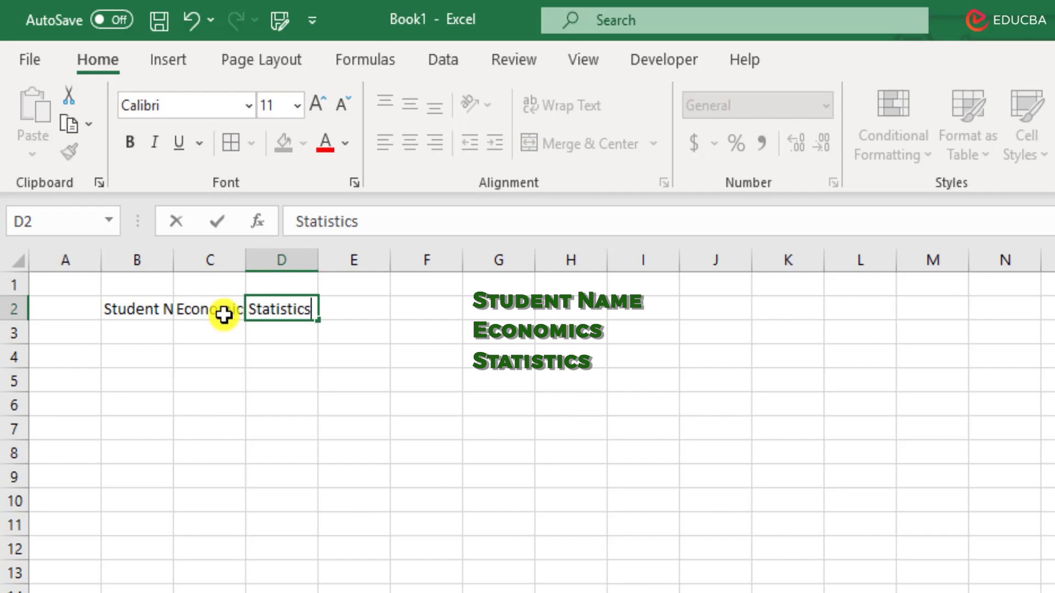
{"action": "key", "text": "Tab"}
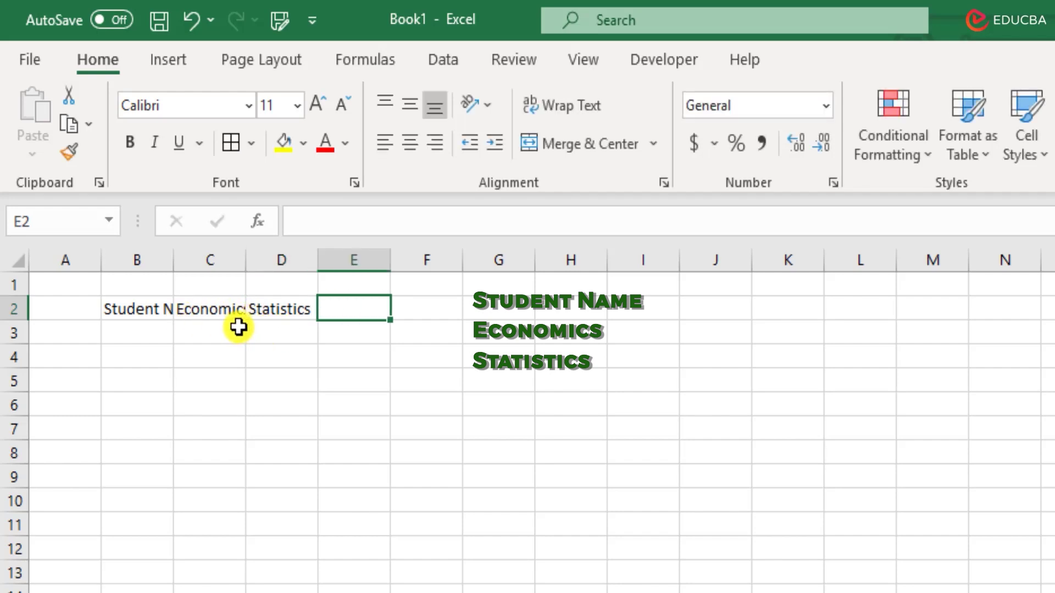
{"action": "type", "text": "A"}
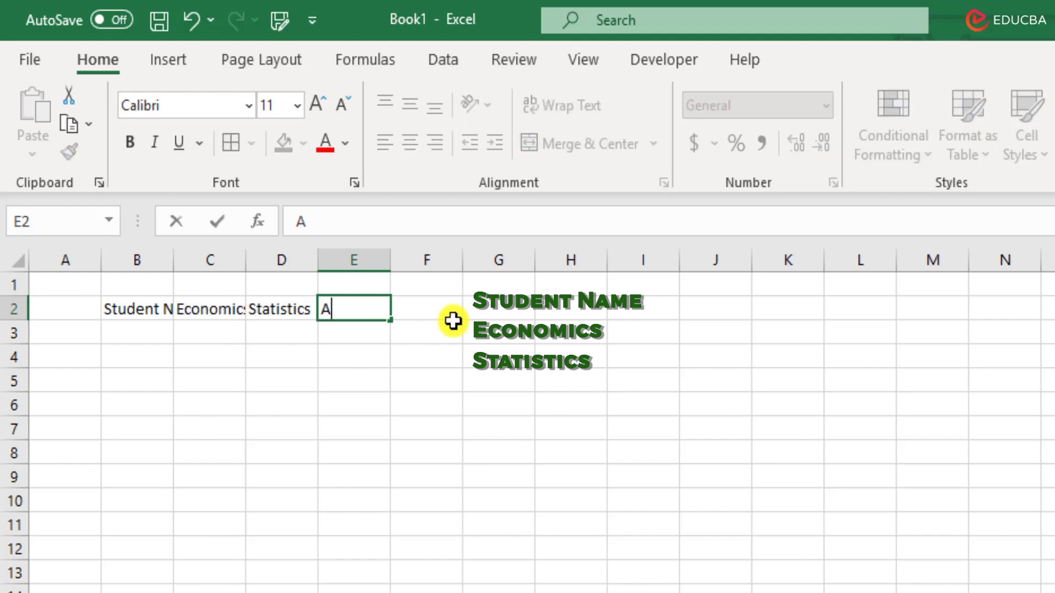
{"action": "type", "text": "ccounting"}
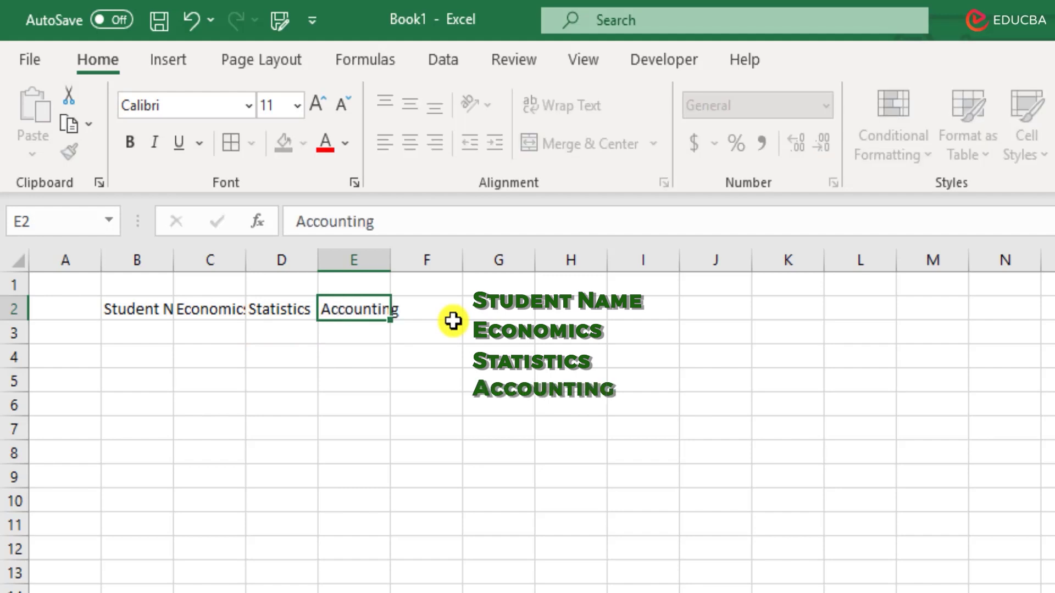
{"action": "key", "text": "Return"}
- AutoFit columns B through E so each header shows in full
{"action": "left_click_drag", "start_coordinate": [149, 259], "coordinate": [332, 260]}
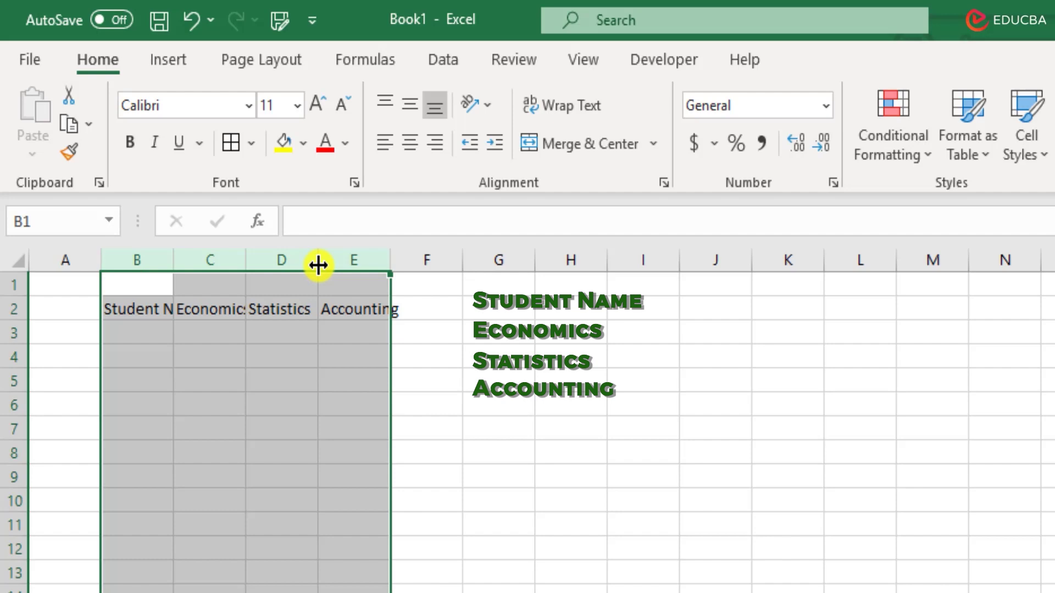
{"action": "double_click", "coordinate": [318, 266]}
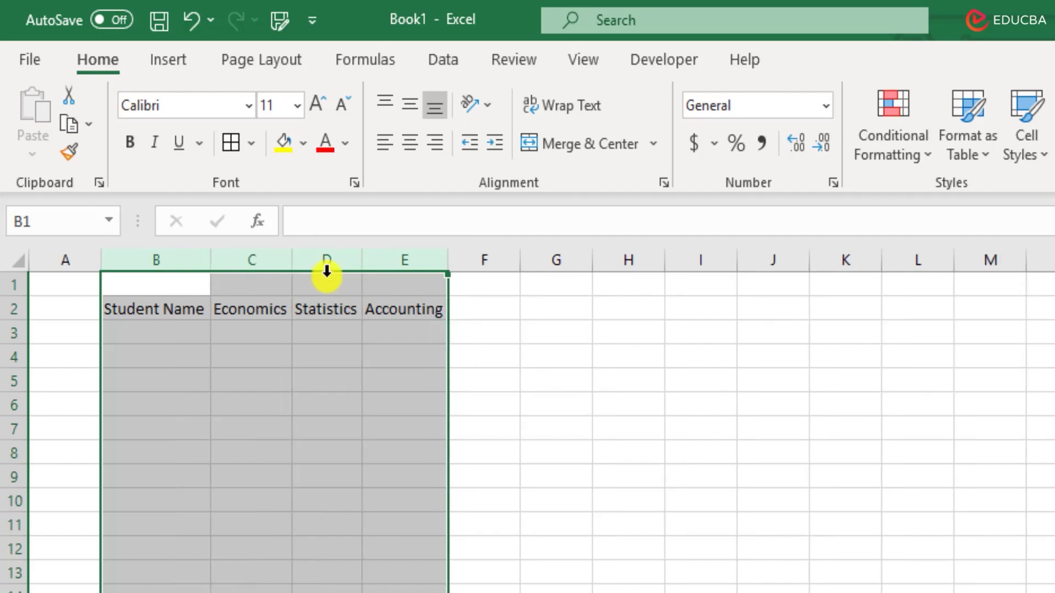
{"action": "left_click", "coordinate": [186, 333]}
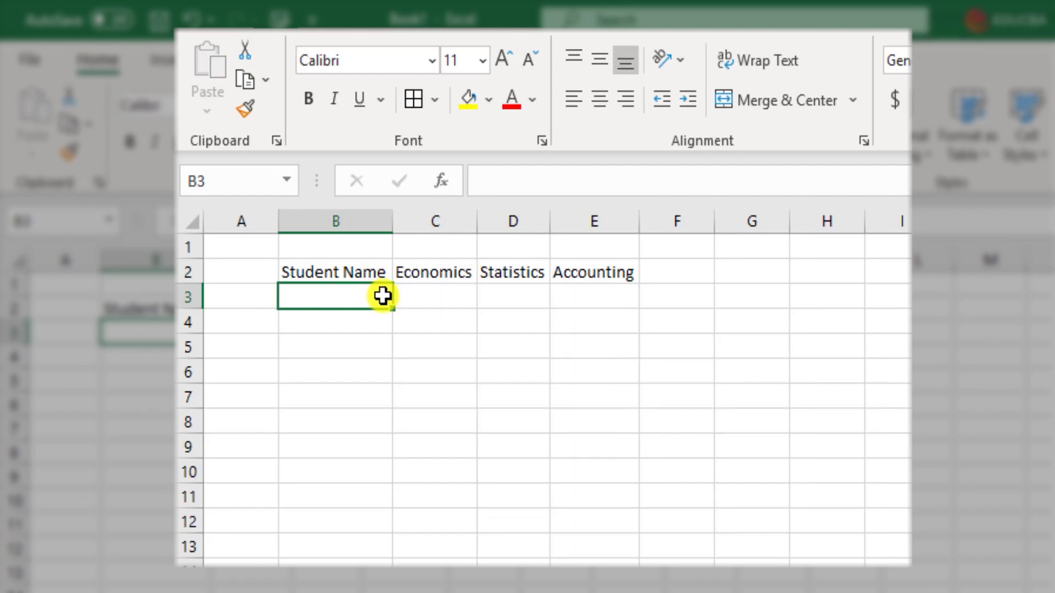
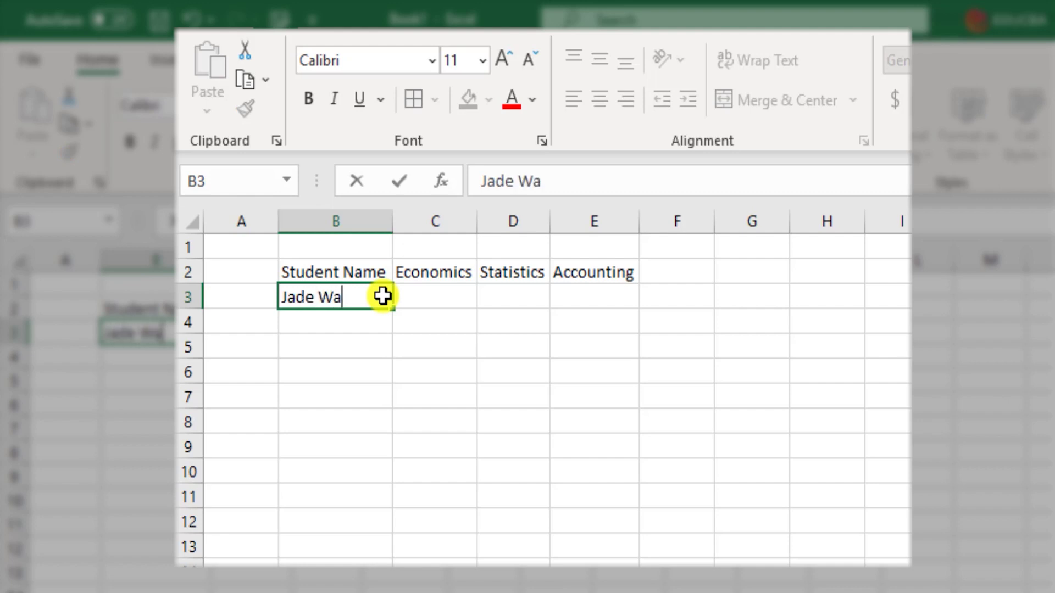
- List the three student names in B3:B5 under Student Name
{"action": "key", "text": "Return"}
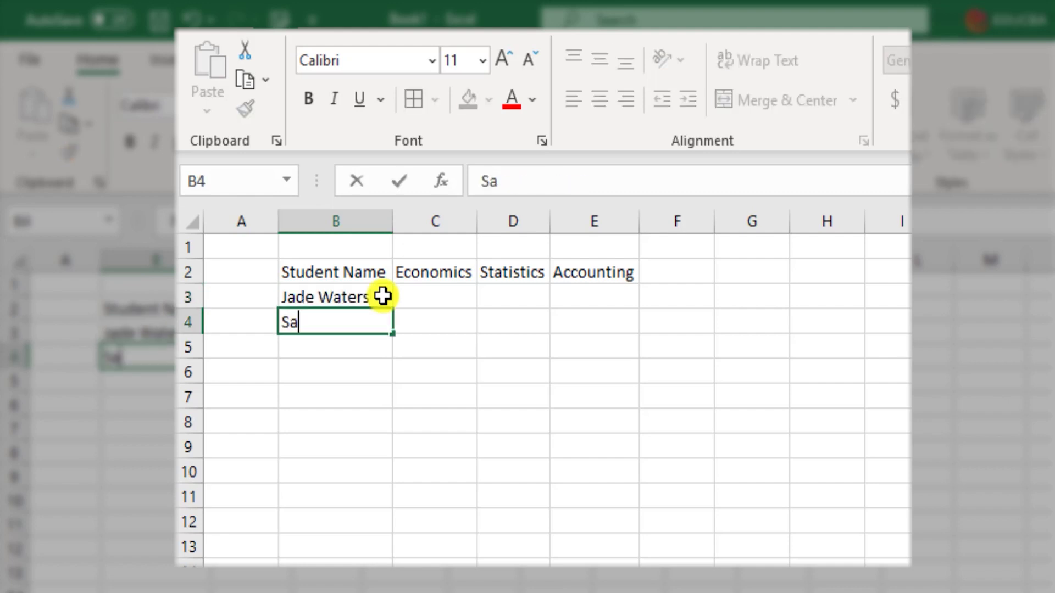
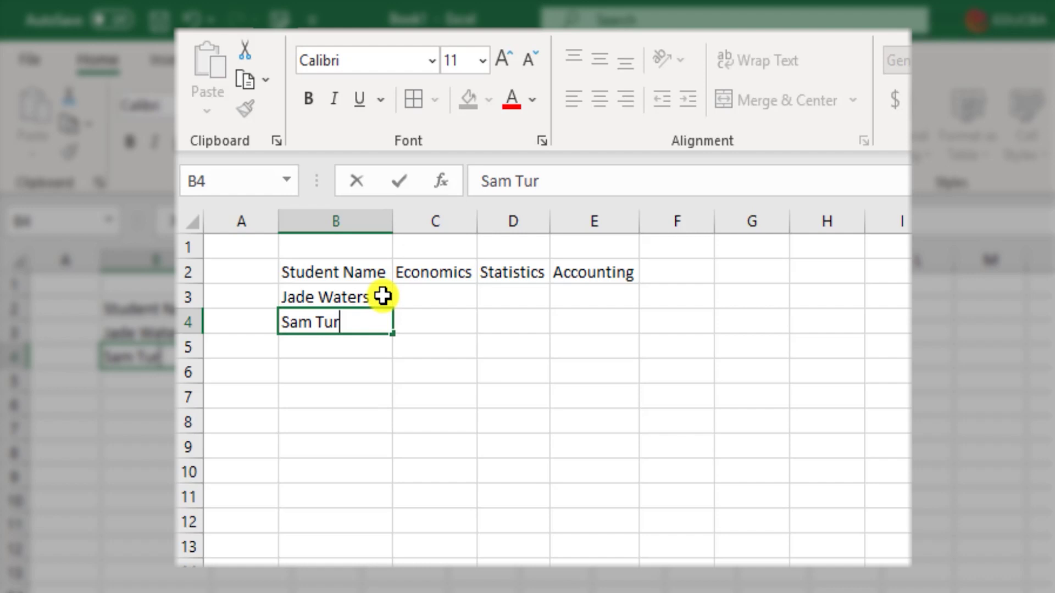
{"action": "key", "text": "Return"}
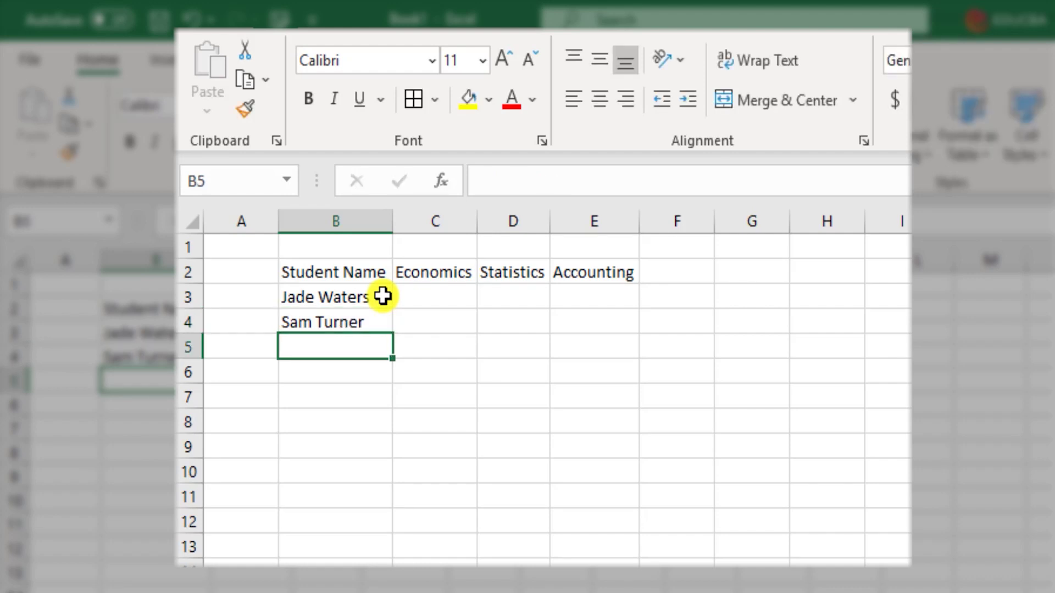
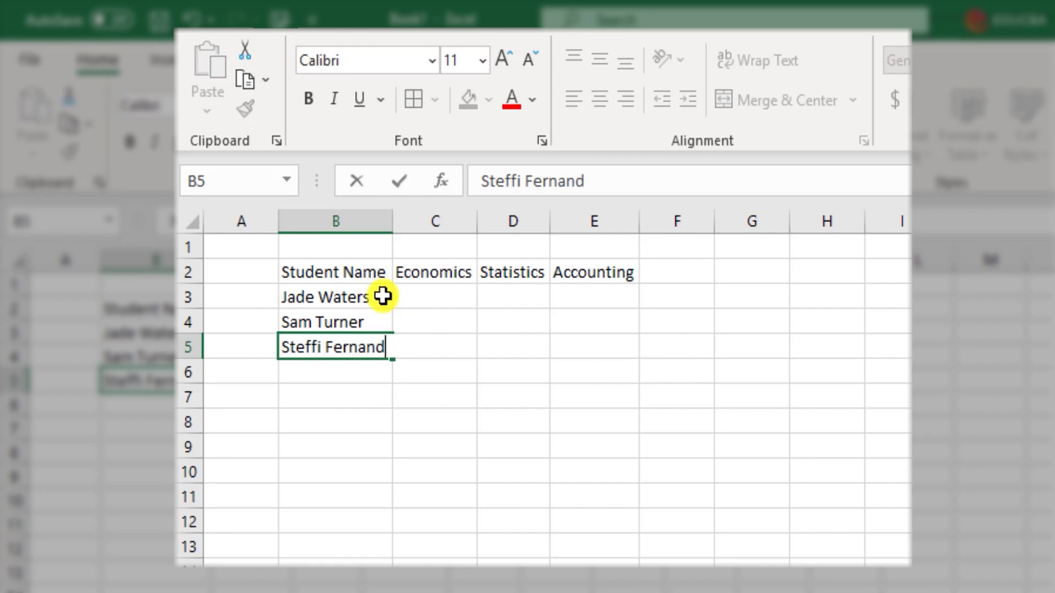
{"action": "key", "text": "Tab"}
{"action": "key", "text": "Up"}
{"action": "key", "text": "Up"}
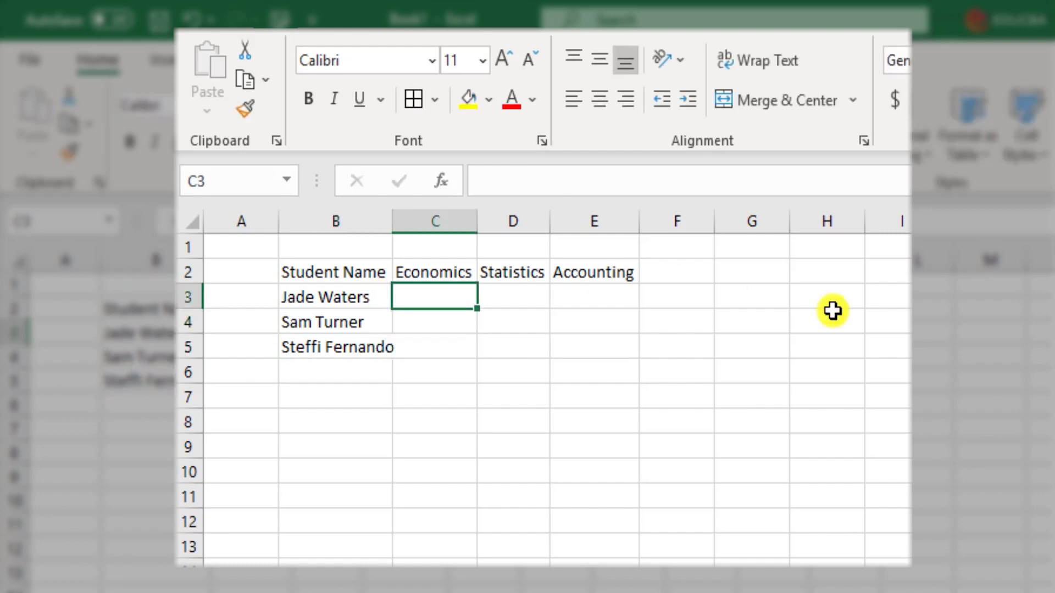
- Enter the first student's scores 60, 50 and 65 in C3:E3
{"action": "type", "text": "60"}
{"action": "key", "text": "Tab"}
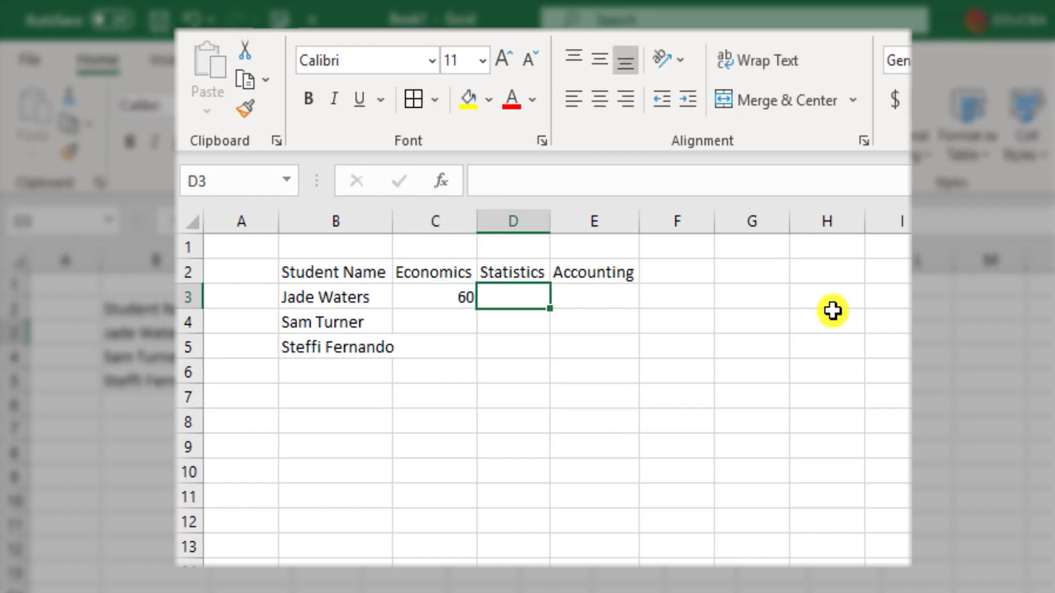
{"action": "type", "text": "50"}
{"action": "key", "text": "Tab"}
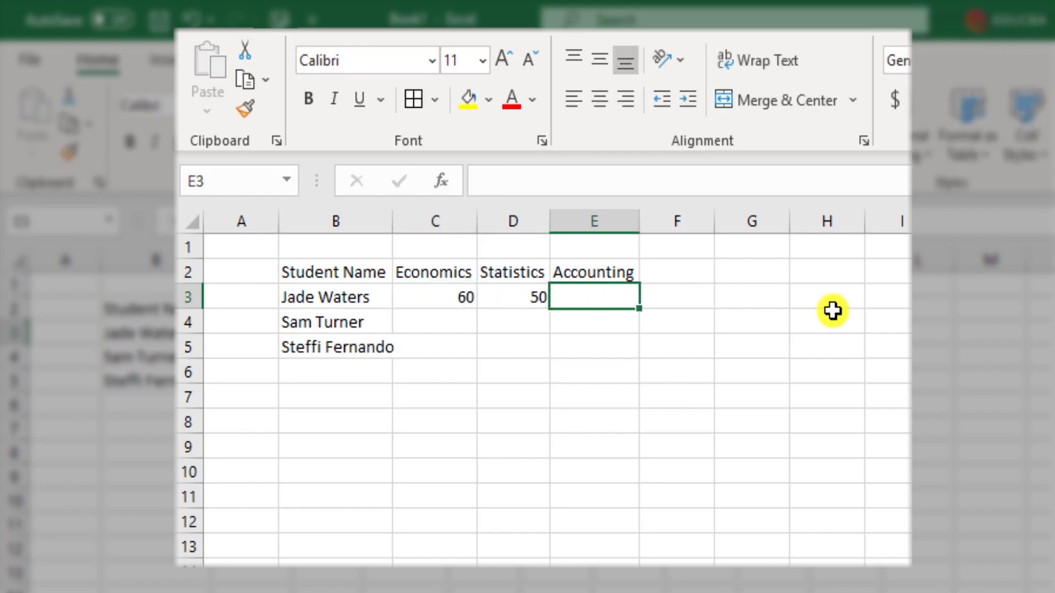
{"action": "type", "text": "65"}
{"action": "key", "text": "Down"}
{"action": "key", "text": "Left"}
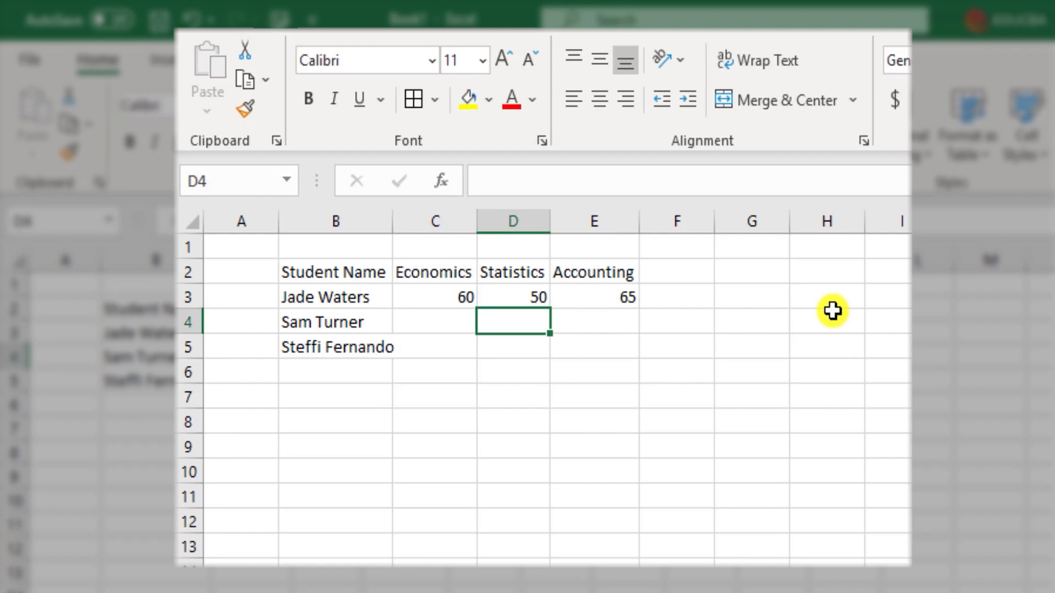
{"action": "key", "text": "Left"}
- Enter the second student's scores 68, 60 and 49 in C4:E4
{"action": "type", "text": "68"}
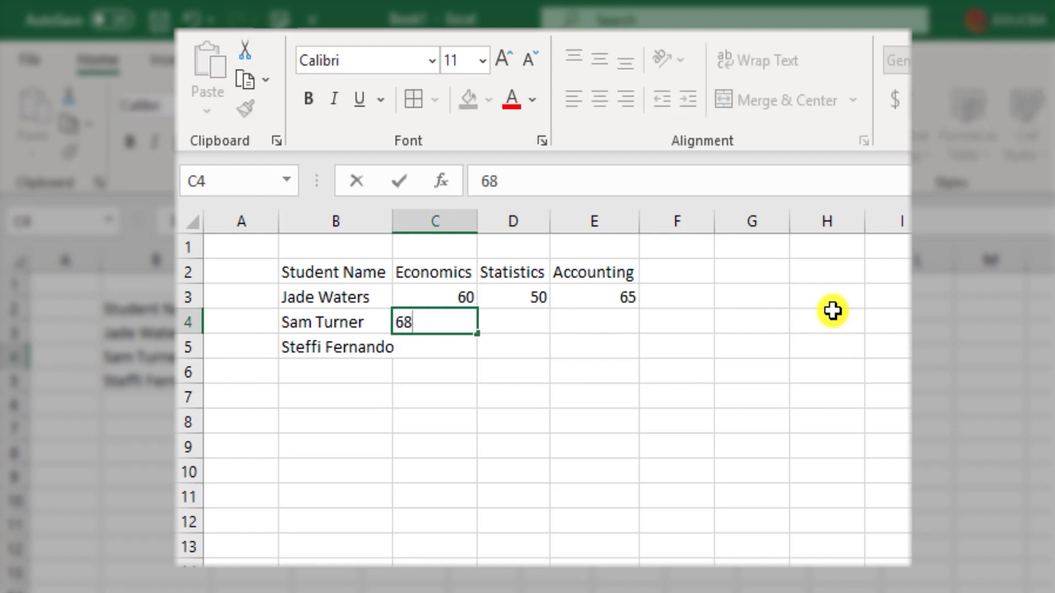
{"action": "key", "text": "Tab"}
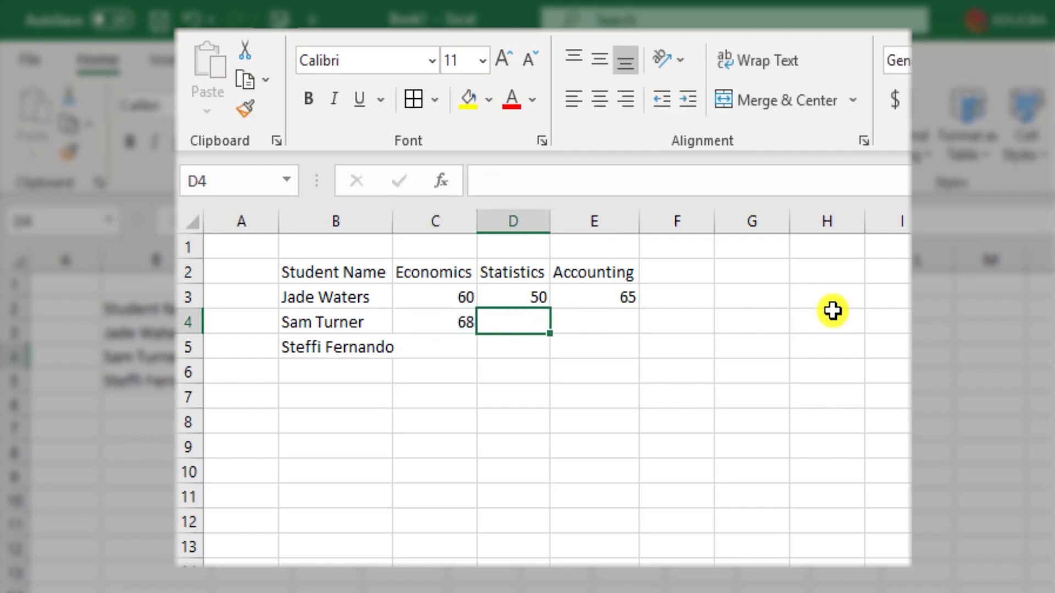
{"action": "type", "text": "60"}
{"action": "key", "text": "Tab"}
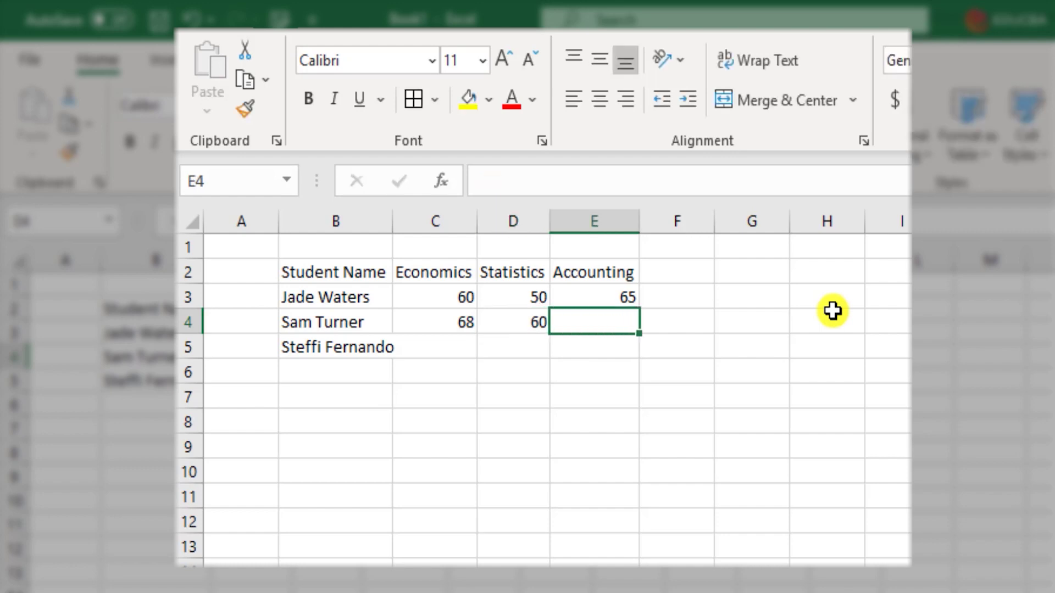
{"action": "type", "text": "49"}
{"action": "key", "text": "Return"}
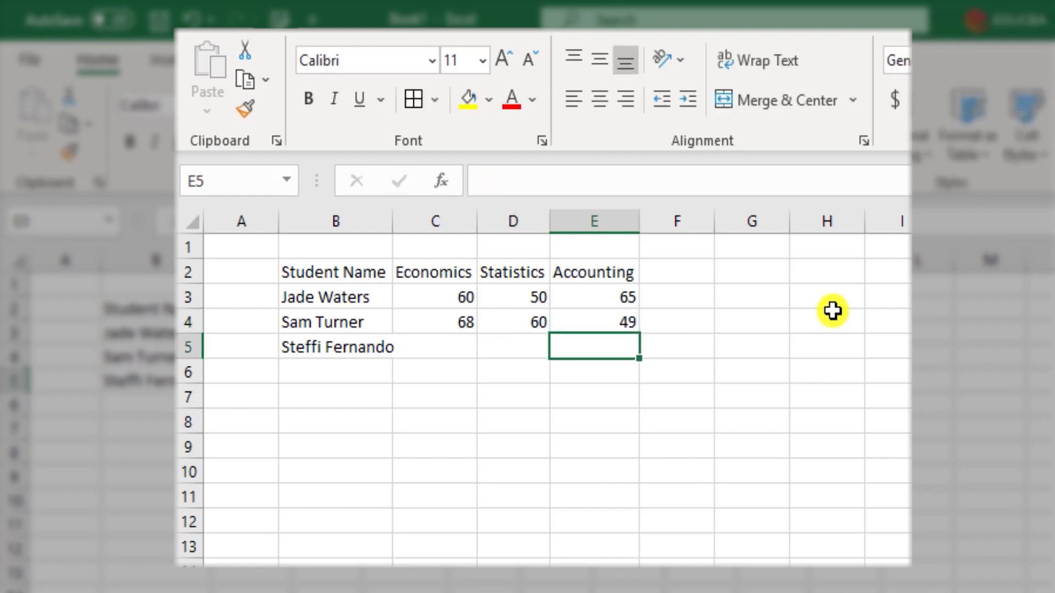
{"action": "key", "text": "Left"}
{"action": "key", "text": "Left"}
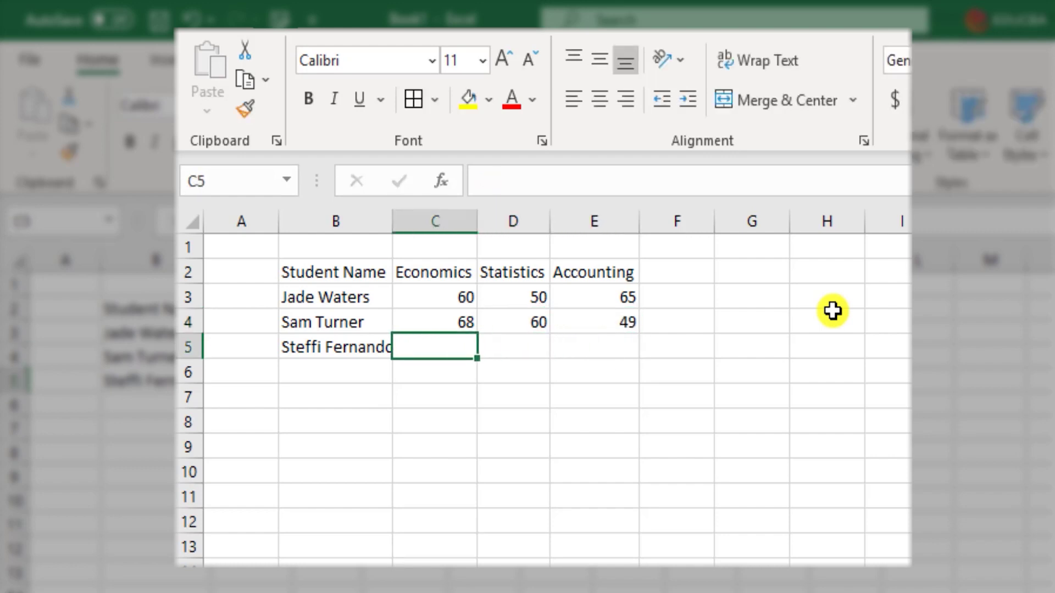
- Enter the third student's scores 75, 70 and 85 in C5:E5
{"action": "type", "text": "75"}
{"action": "key", "text": "Tab"}
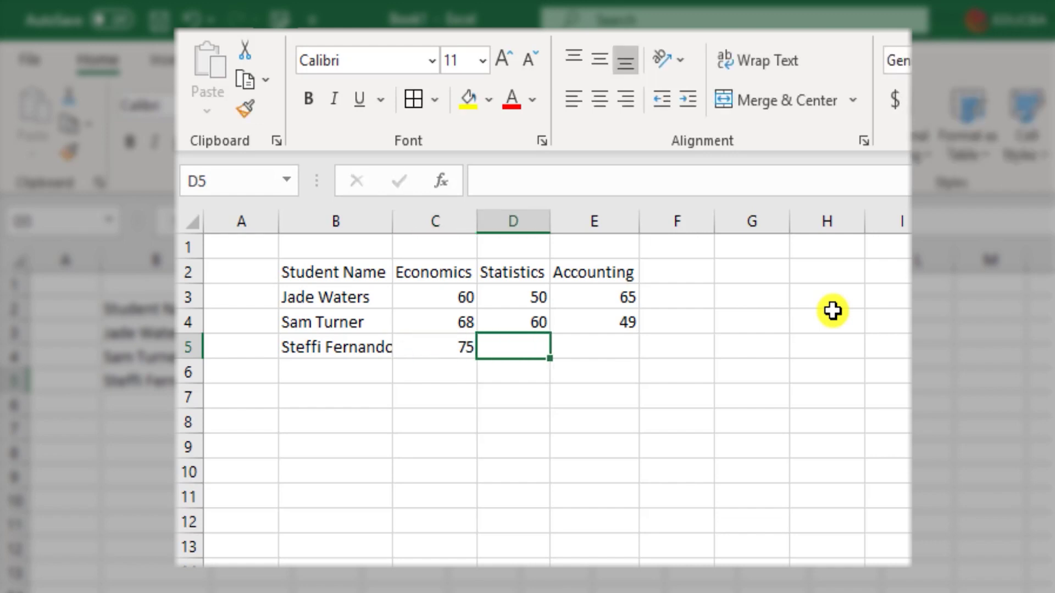
{"action": "type", "text": "70"}
{"action": "key", "text": "Tab"}
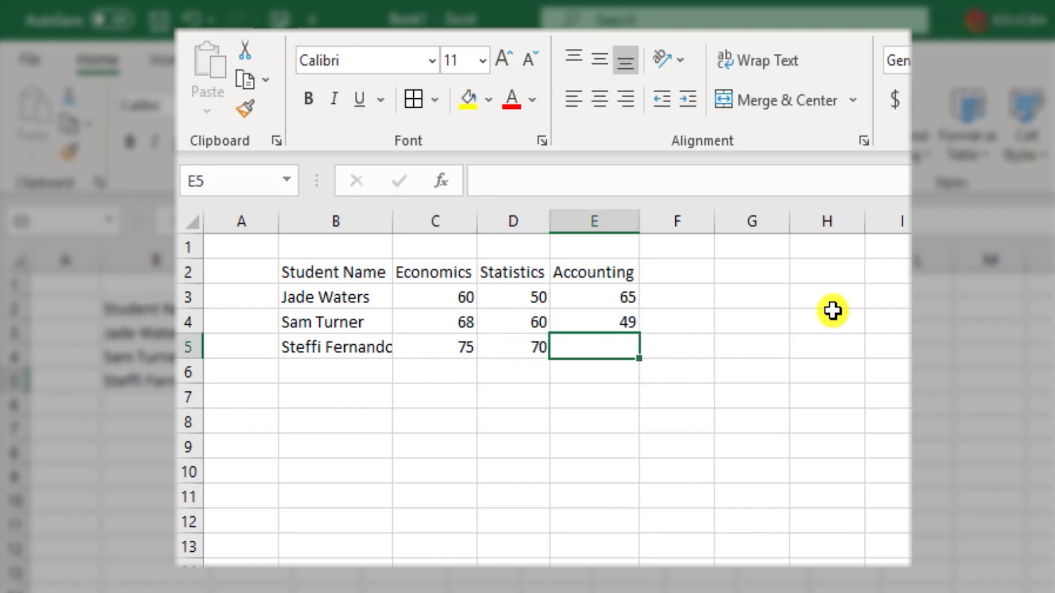
{"action": "type", "text": "85"}
{"action": "key", "text": "Return"}
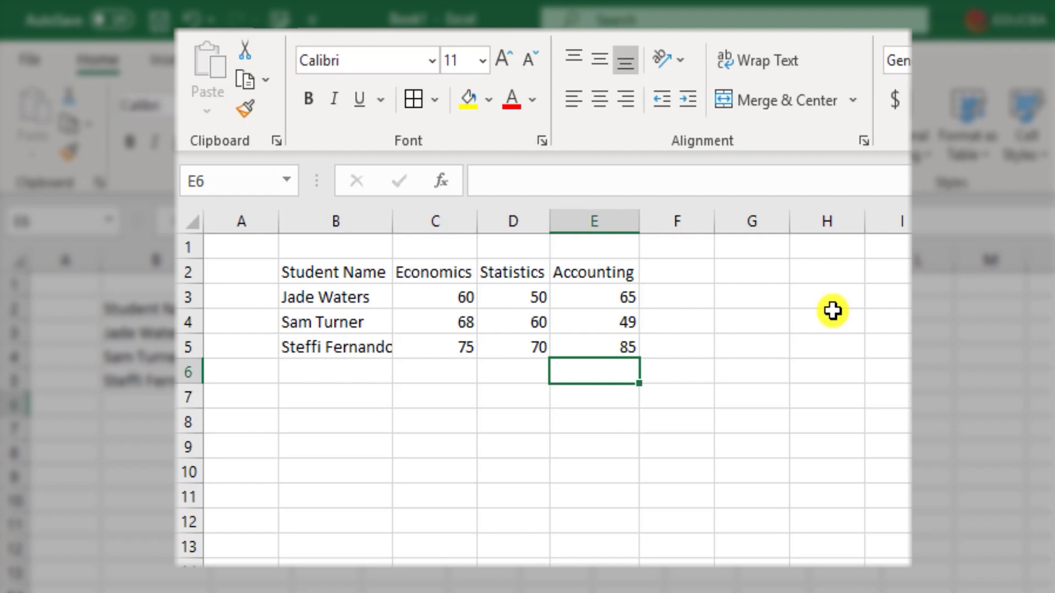
- Autofit column B to the student names and make the header row B2:E2 bold
{"action": "double_click", "coordinate": [395, 225]}
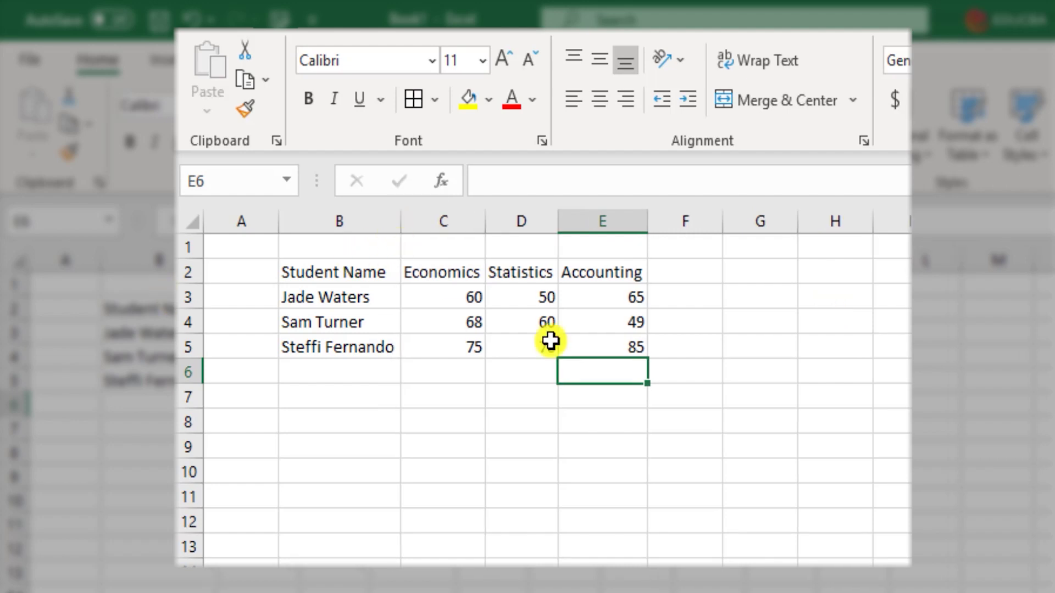
{"action": "left_click", "coordinate": [366, 277]}
{"action": "left_click_drag", "start_coordinate": [410, 277], "coordinate": [589, 269]}
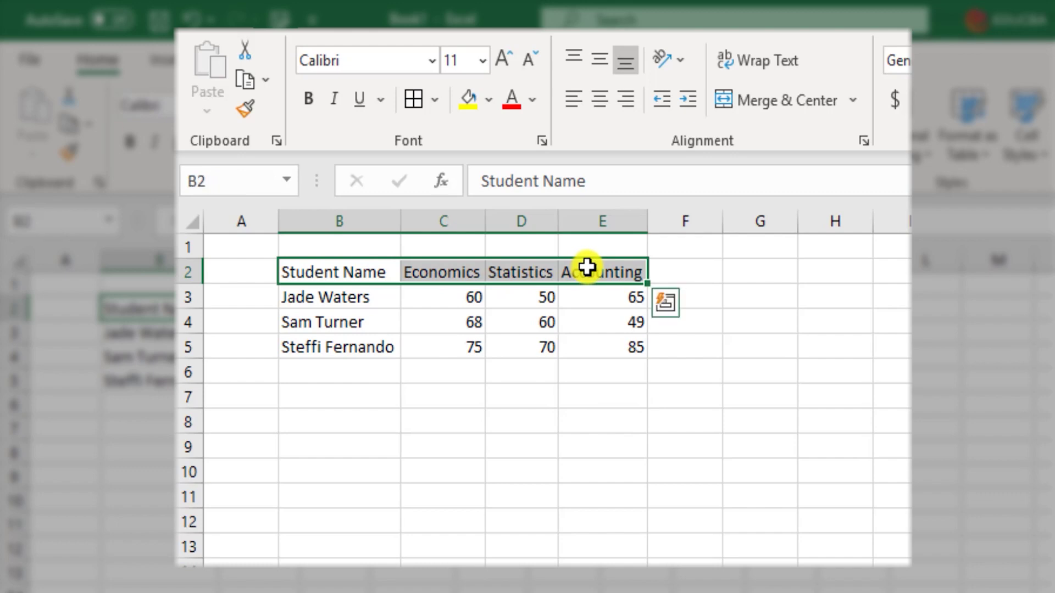
{"action": "left_click", "coordinate": [308, 99]}
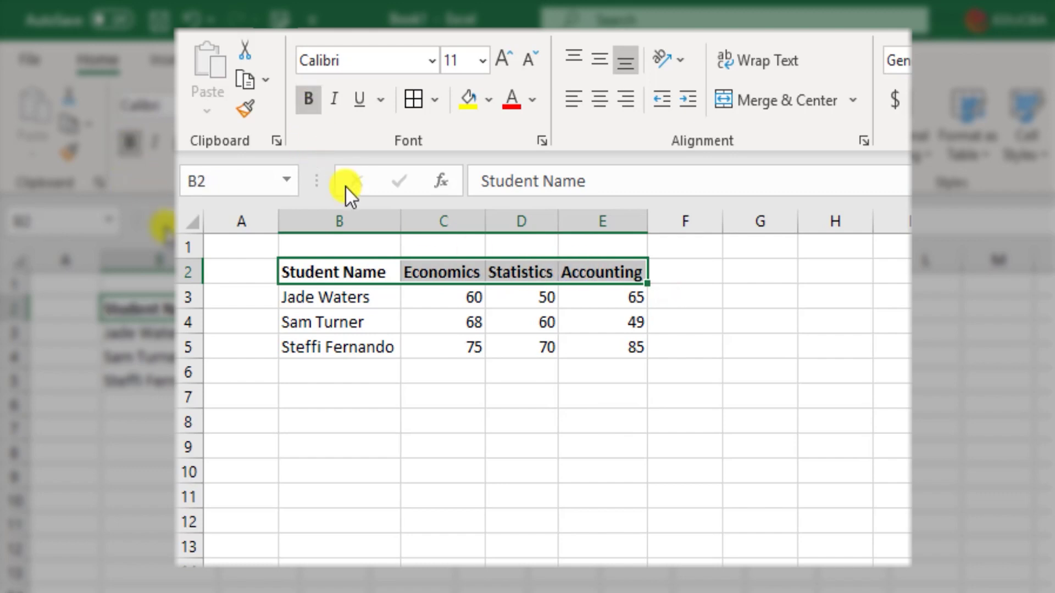
- Apply All Borders to the whole table B2:E5
{"action": "left_click", "coordinate": [363, 272]}
{"action": "left_click_drag", "start_coordinate": [363, 272], "coordinate": [625, 338]}
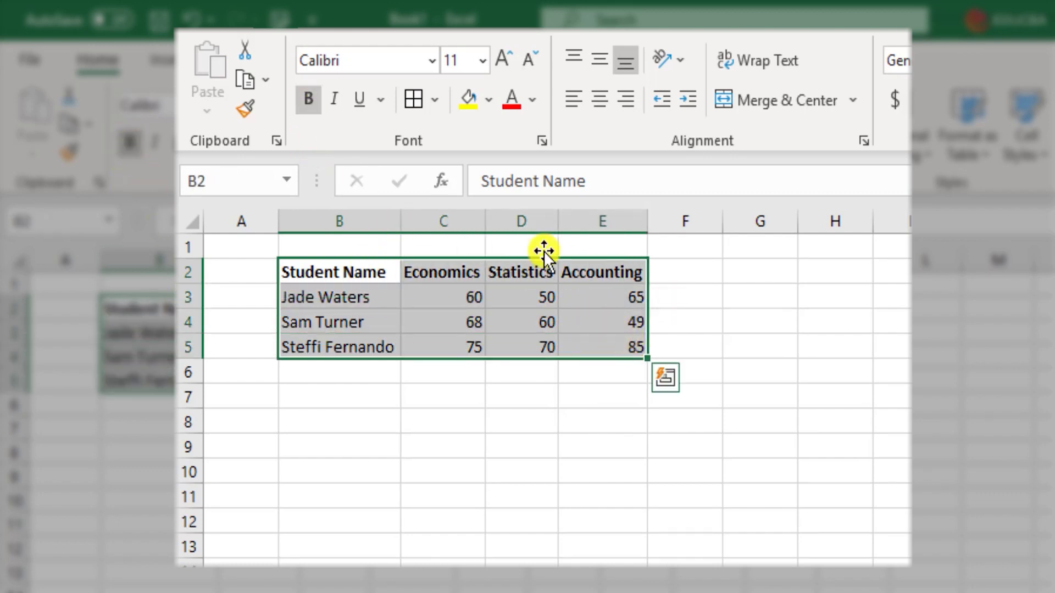
{"action": "left_click", "coordinate": [441, 102]}
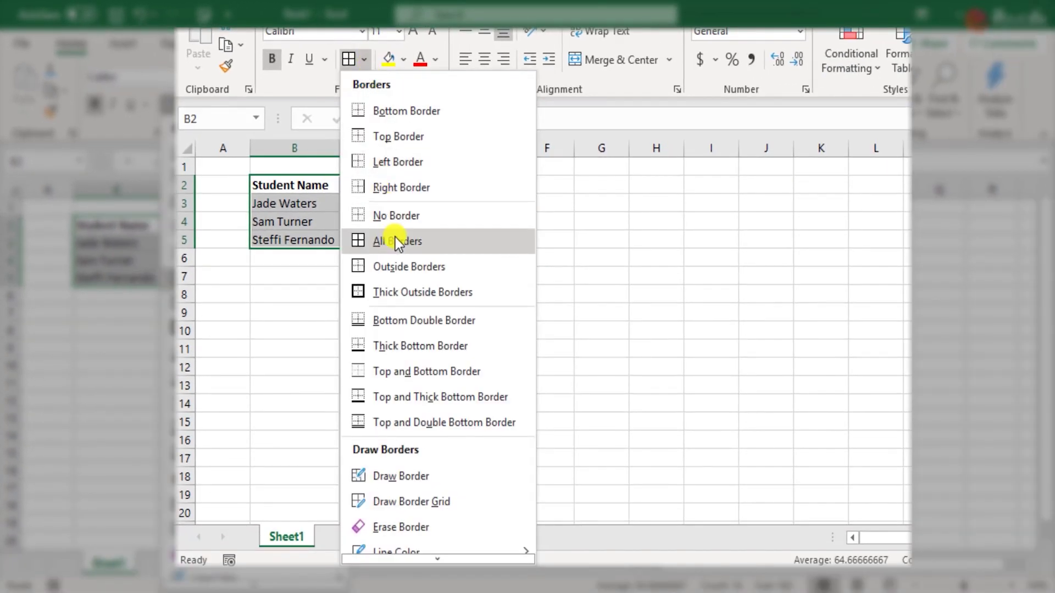
{"action": "left_click", "coordinate": [396, 242]}
{"action": "left_click", "coordinate": [523, 332]}
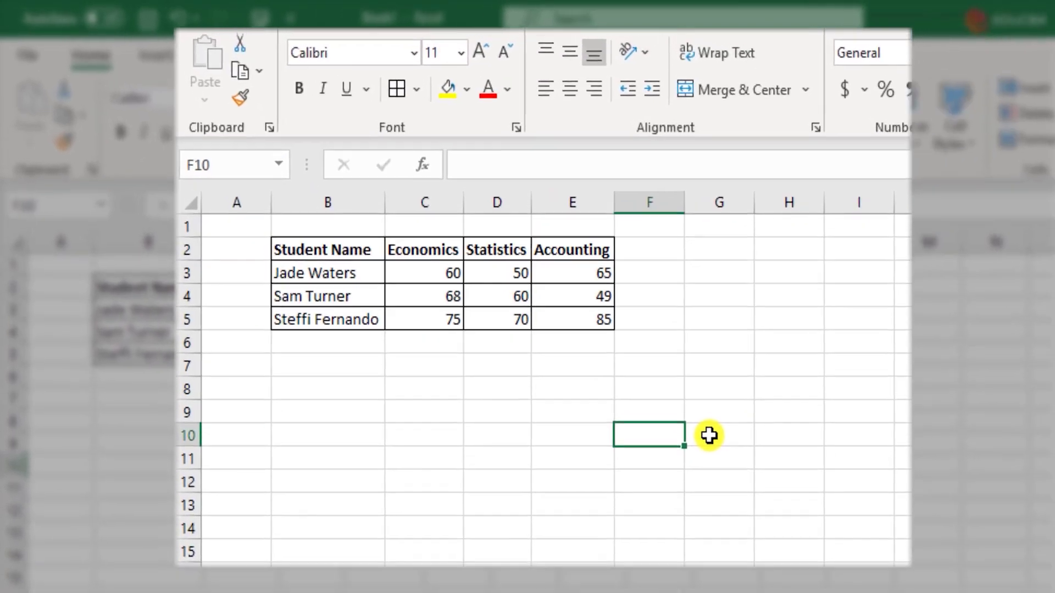
{"action": "key", "text": "Up"}
{"action": "key", "text": "Up"}
{"action": "key", "text": "Up"}
- Enter Passing Score 50 and Maximum Score 100 in B7:C8
{"action": "key", "text": "Left"}
{"action": "key", "text": "Left"}
{"action": "key", "text": "Left"}
{"action": "key", "text": "Left"}
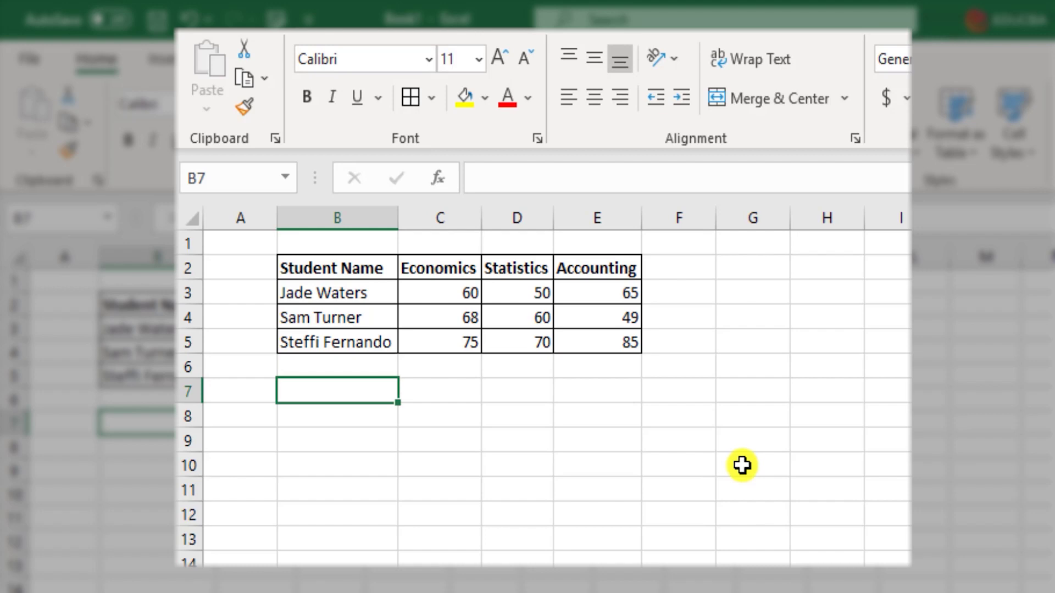
{"action": "type", "text": "Passing Score"}
{"action": "key", "text": "Tab"}
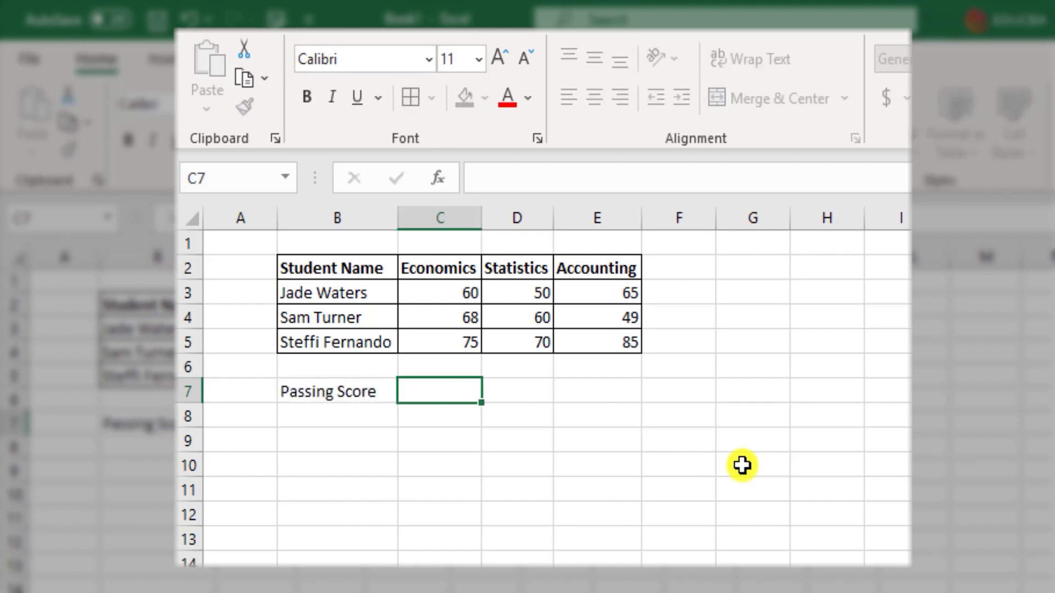
{"action": "type", "text": "50"}
{"action": "key", "text": "Return"}
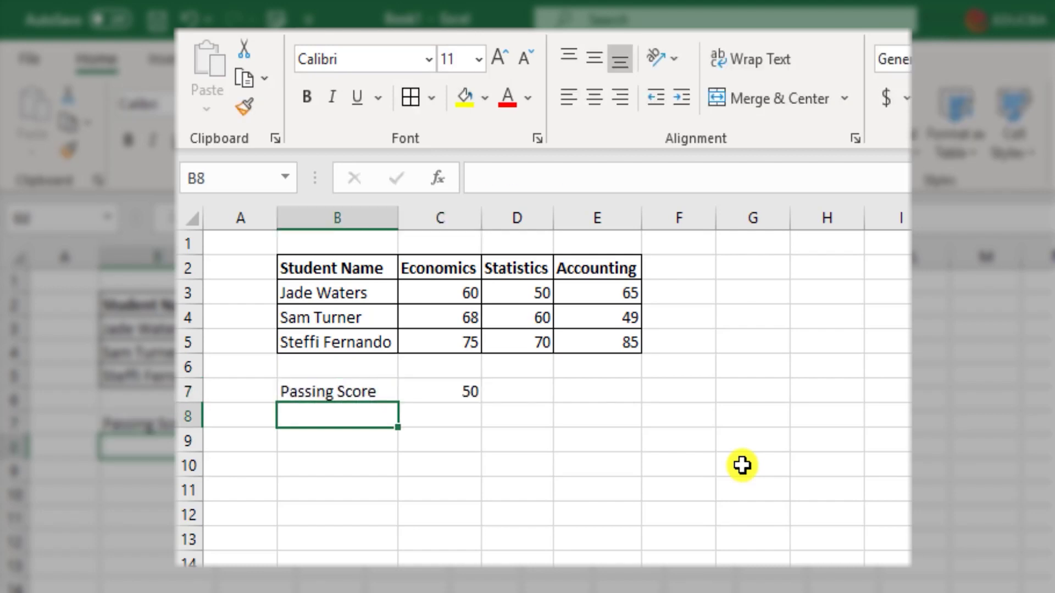
{"action": "type", "text": "Maxi"}
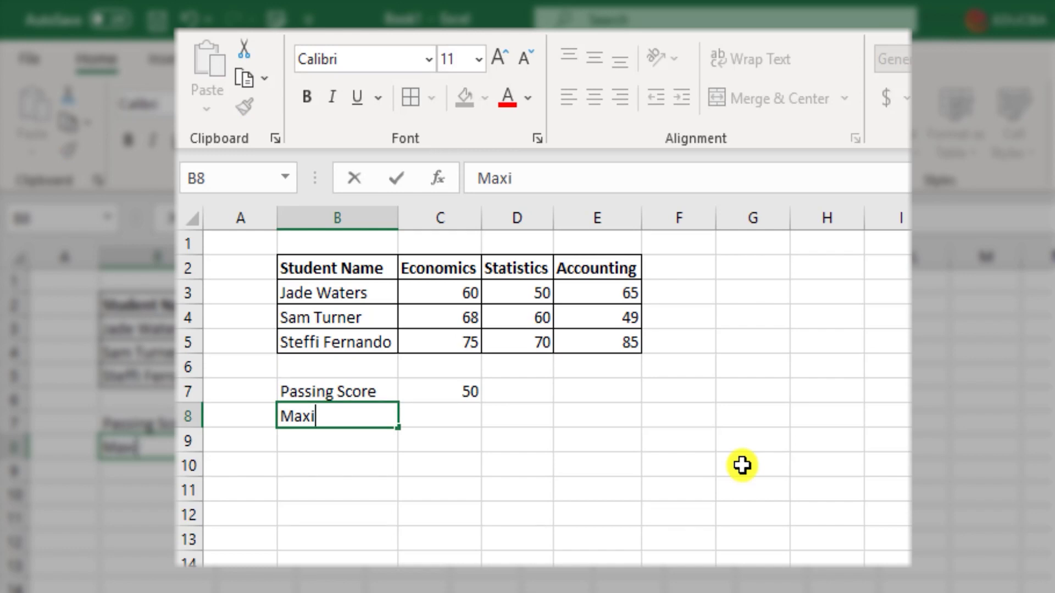
{"action": "type", "text": "mum Score"}
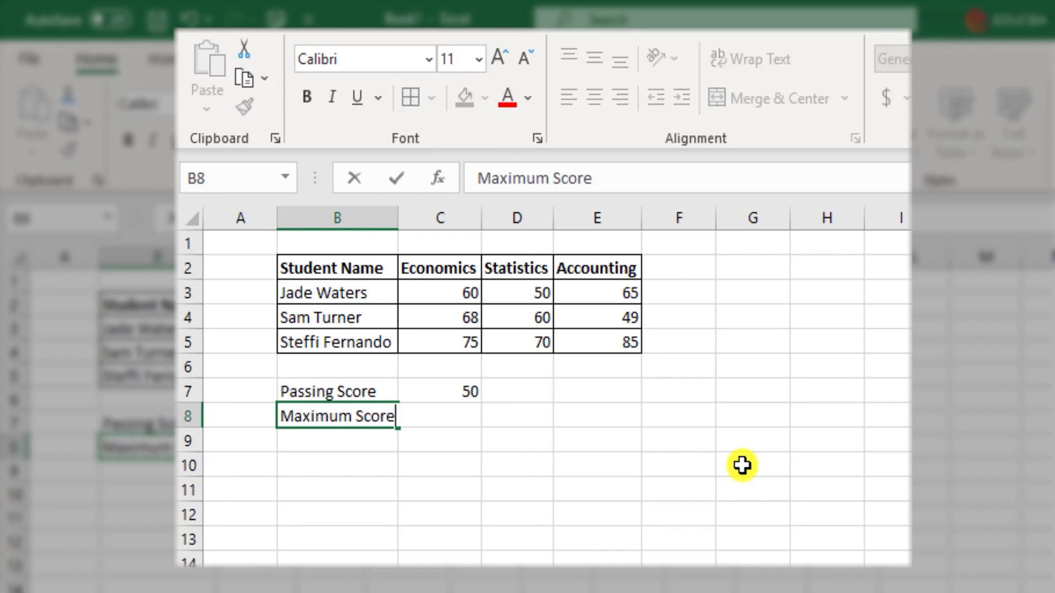
{"action": "key", "text": "Tab"}
{"action": "type", "text": "100"}
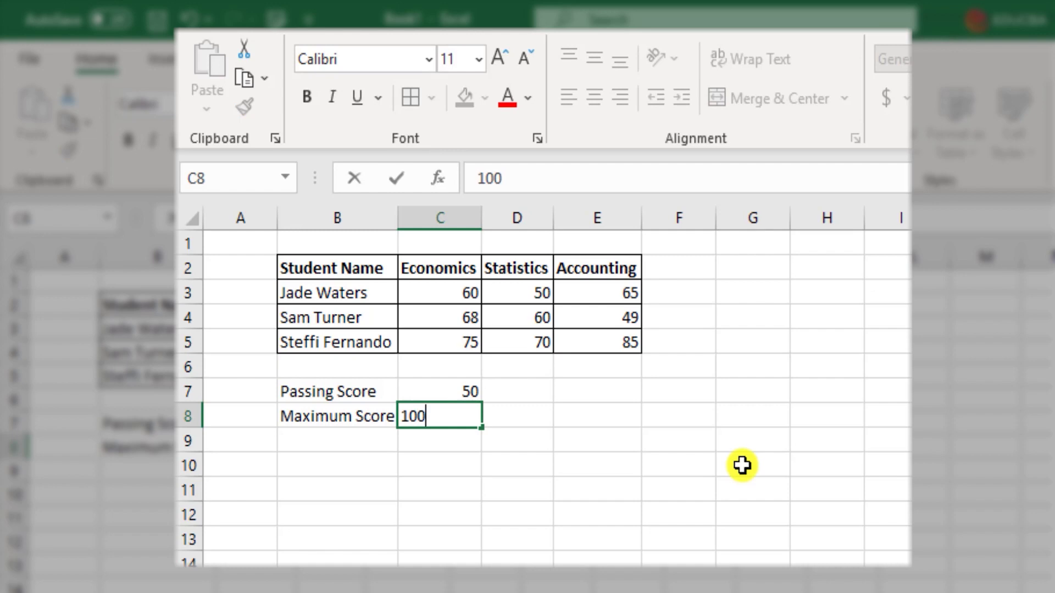
{"action": "key", "text": "Return"}
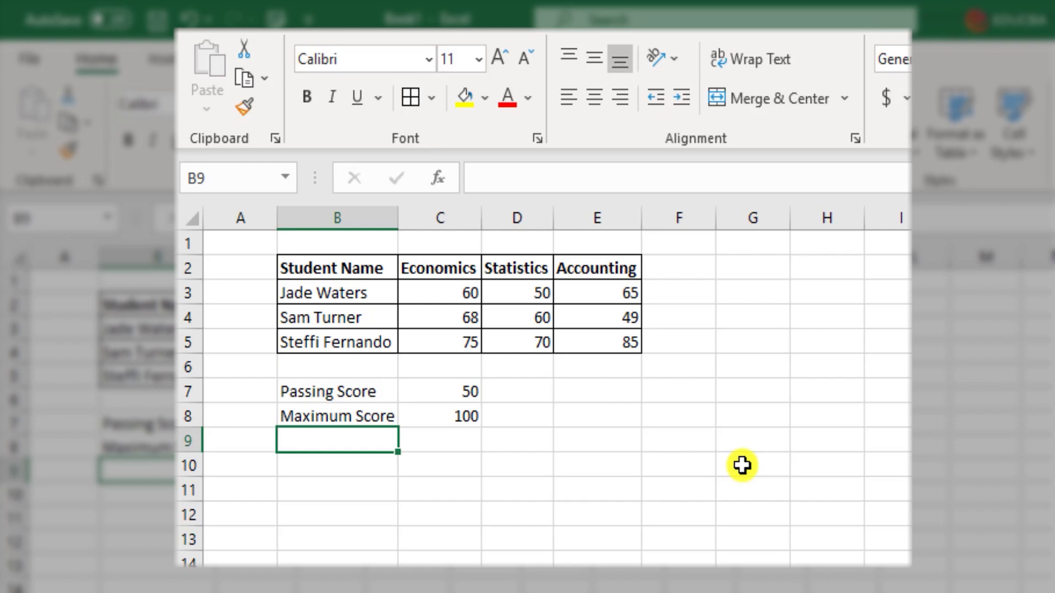
- Type the question asking the first student's overall score into B10
{"action": "left_click", "coordinate": [354, 464]}
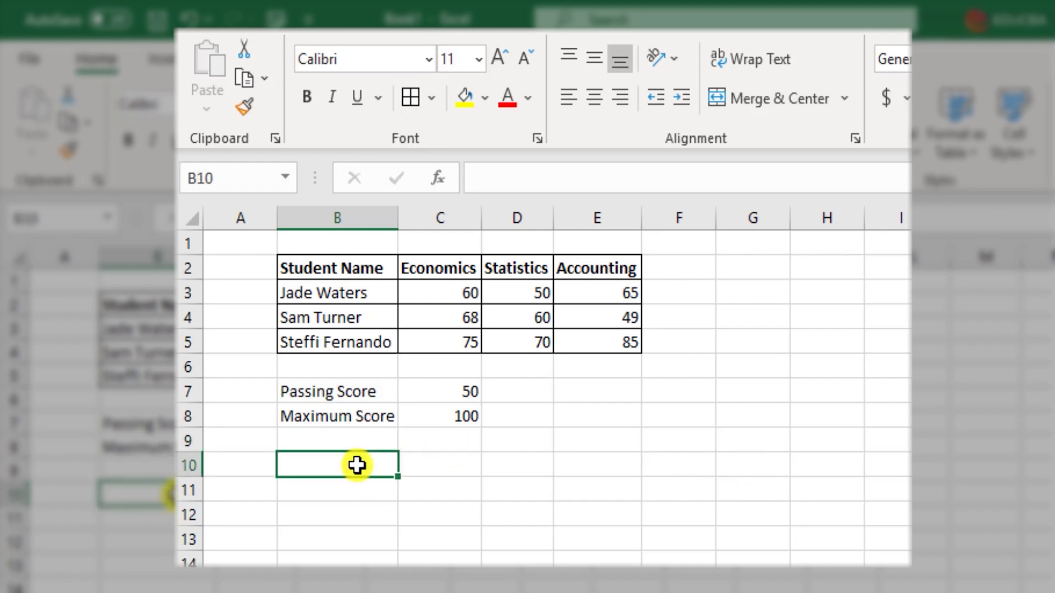
{"action": "type", "text": "How "}
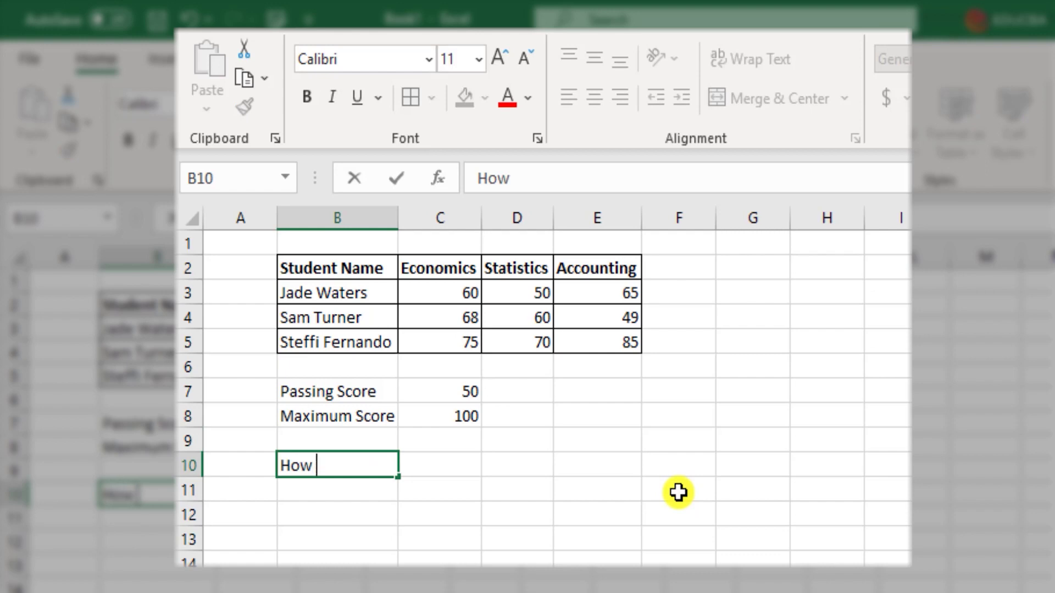
{"action": "type", "text": "much did "}
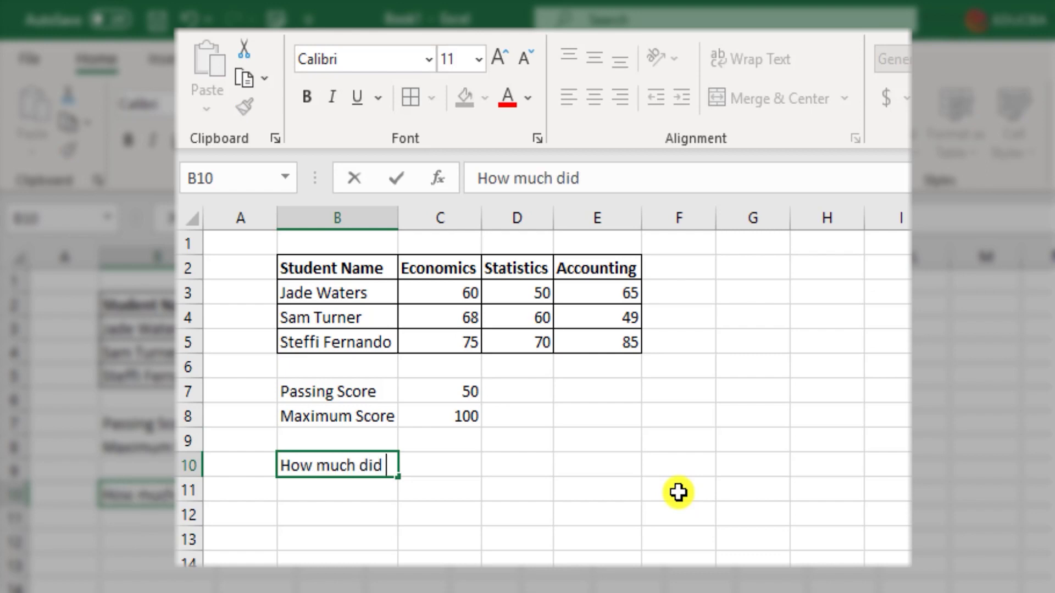
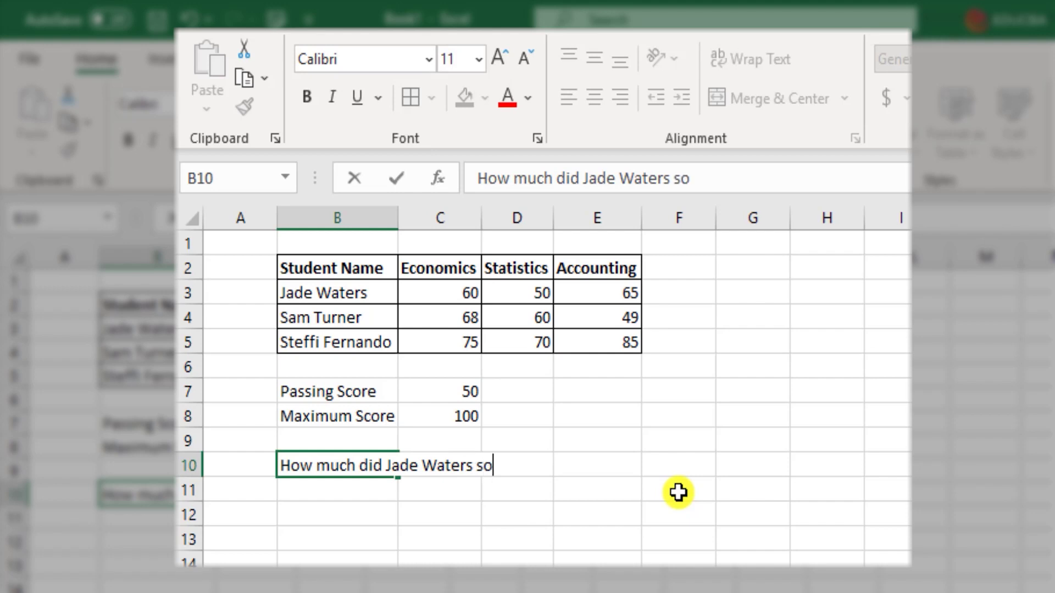
{"action": "type", "text": "core overall?"}
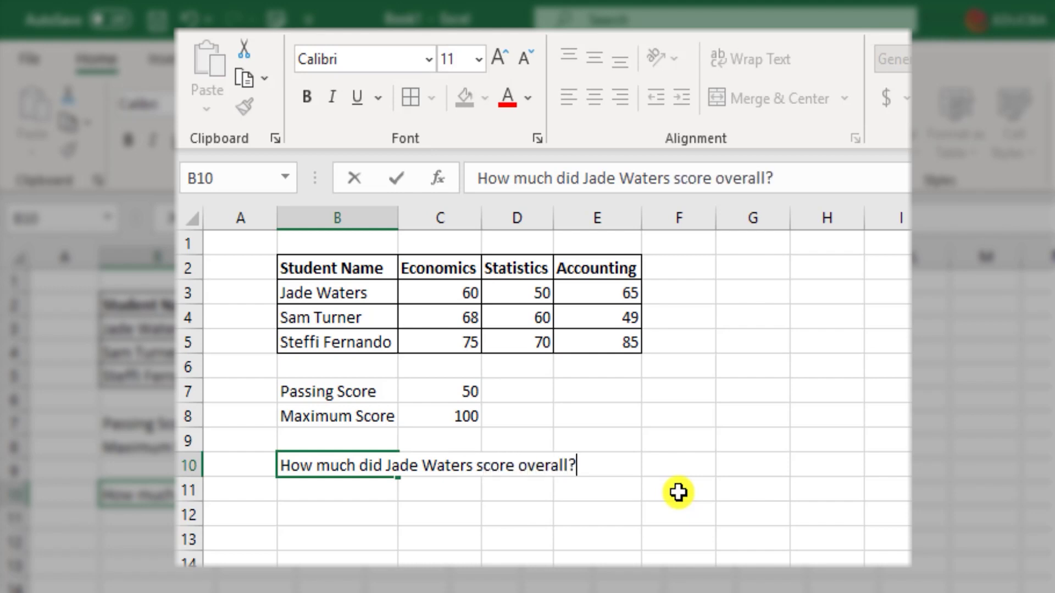
{"action": "key", "text": "Tab"}
{"action": "key", "text": "Tab"}
{"action": "key", "text": "Tab"}
{"action": "key", "text": "Tab"}
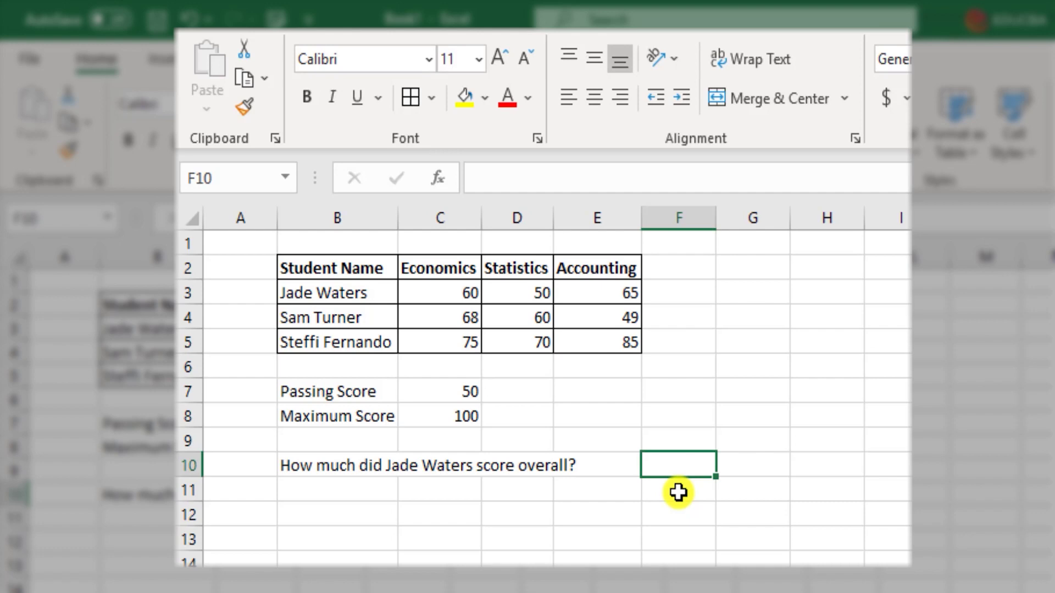
- Enter =C3+D3+E3 in F10 to total the first student's scores as 175
{"action": "left_click", "coordinate": [473, 291]}
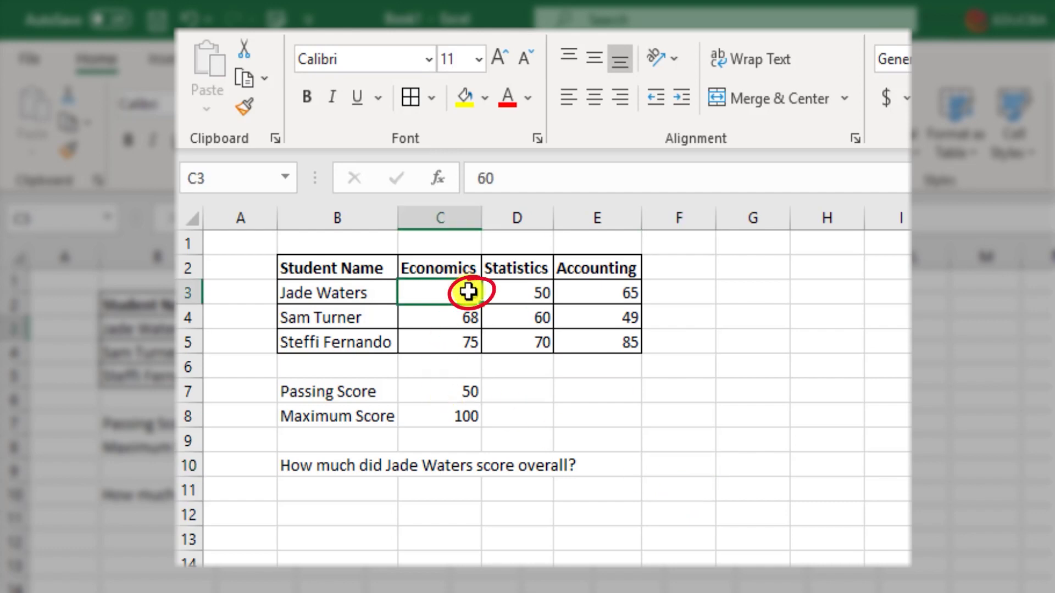
{"action": "left_click", "coordinate": [540, 296]}
{"action": "left_click", "coordinate": [627, 292]}
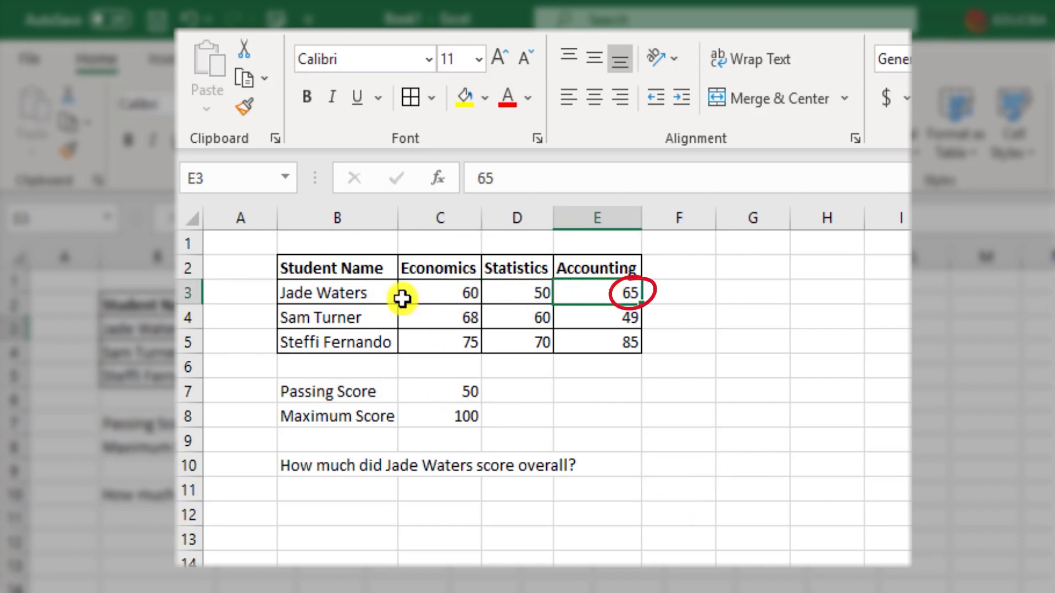
{"action": "left_click", "coordinate": [684, 459]}
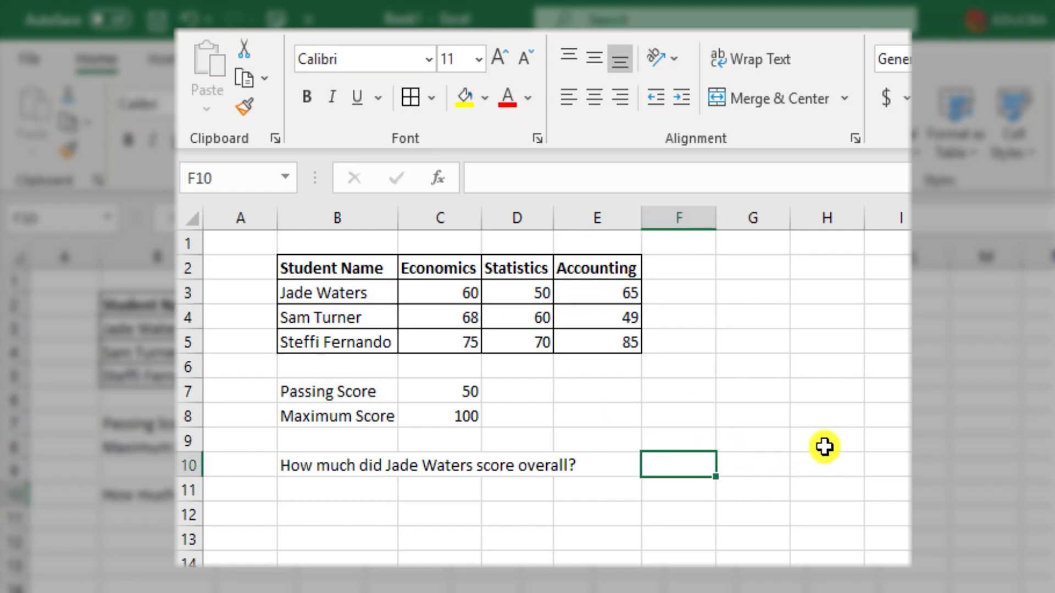
{"action": "type", "text": "="}
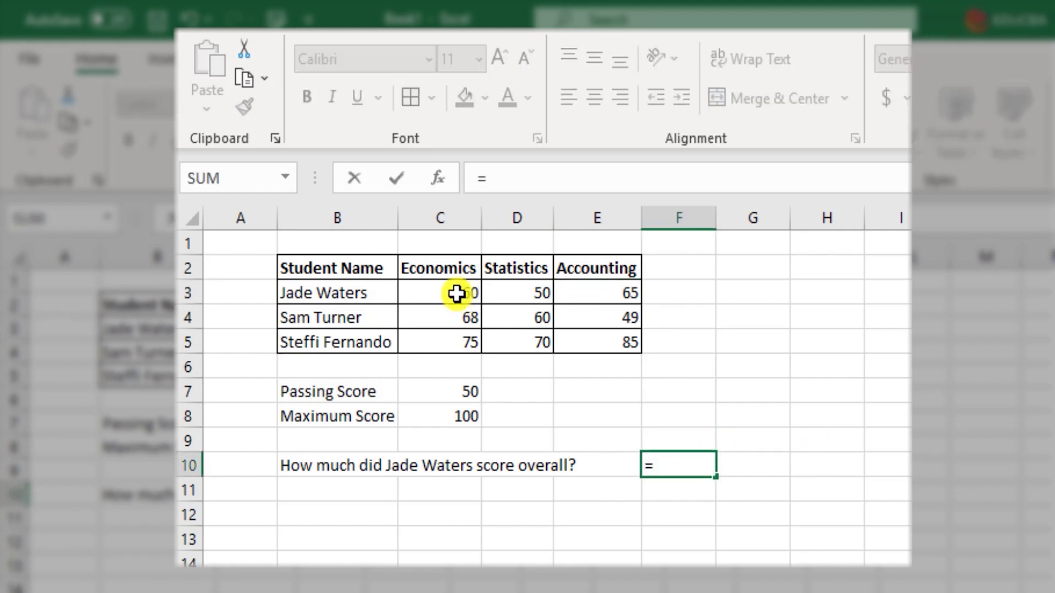
{"action": "left_click", "coordinate": [440, 290]}
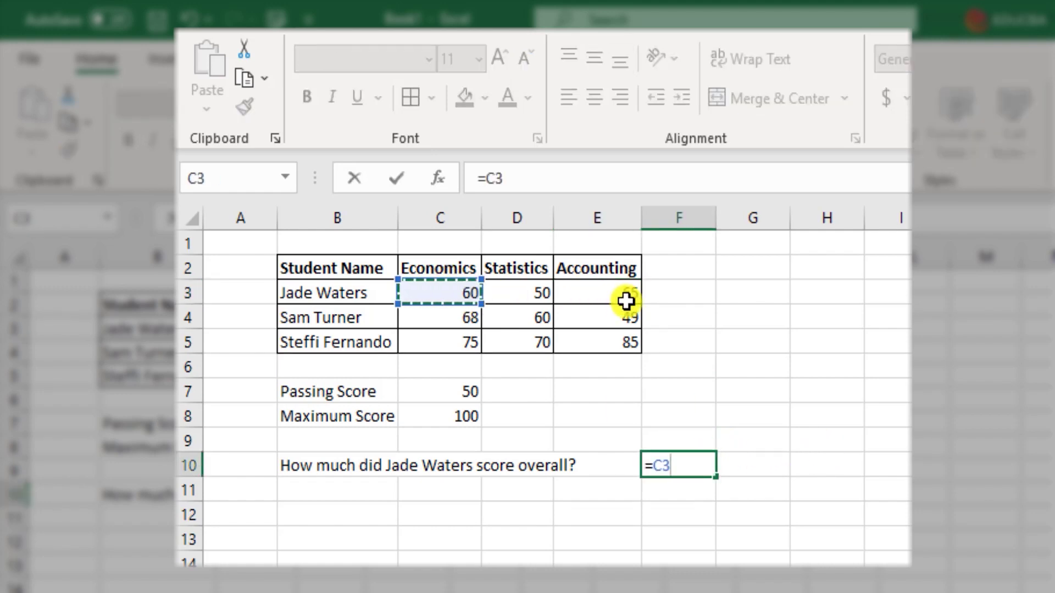
{"action": "type", "text": "+"}
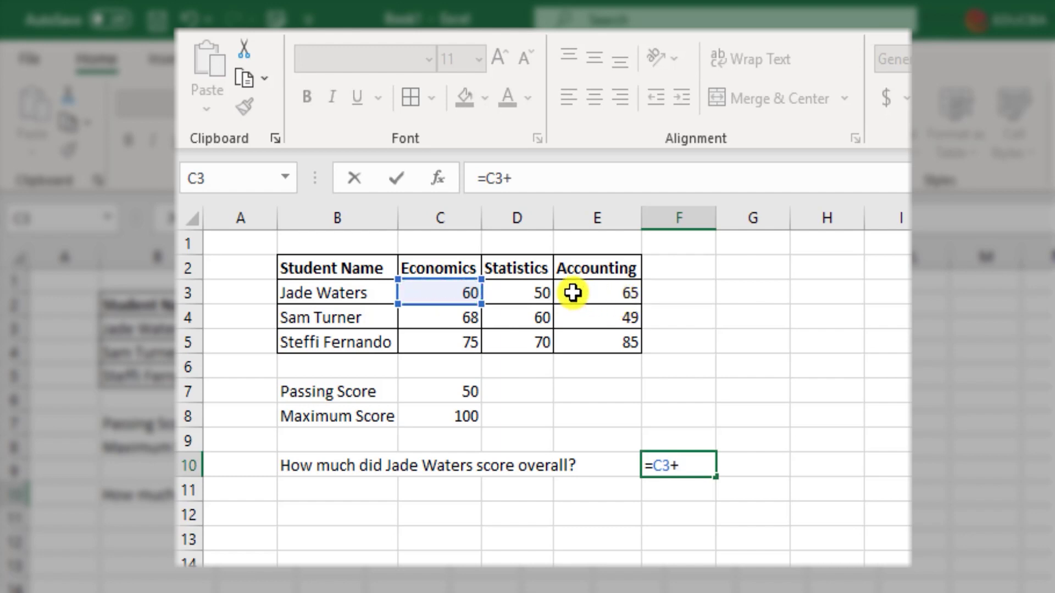
{"action": "left_click", "coordinate": [538, 291]}
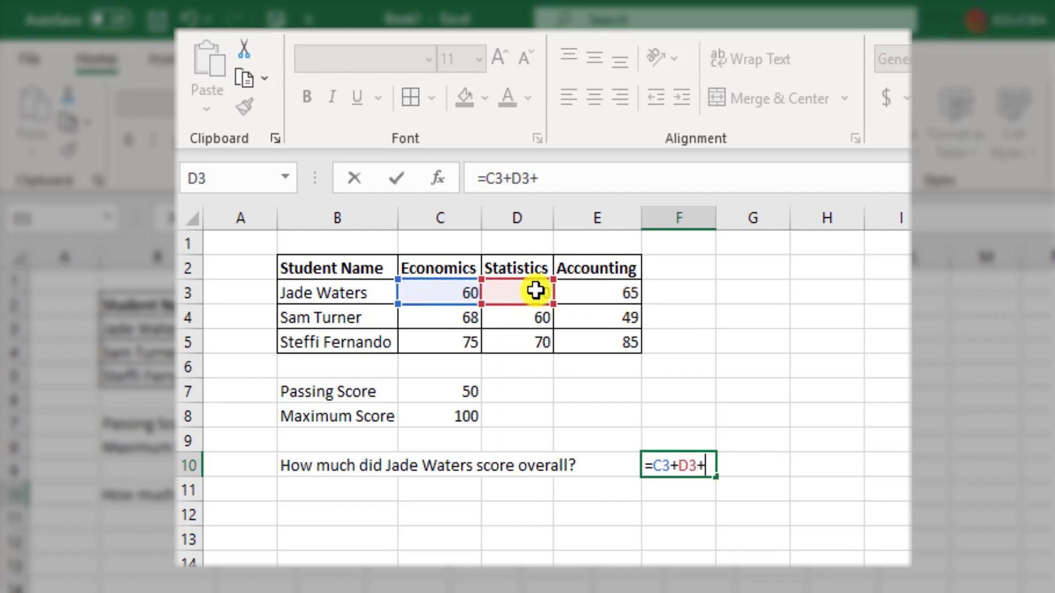
{"action": "left_click", "coordinate": [586, 294]}
{"action": "key", "text": "Return"}
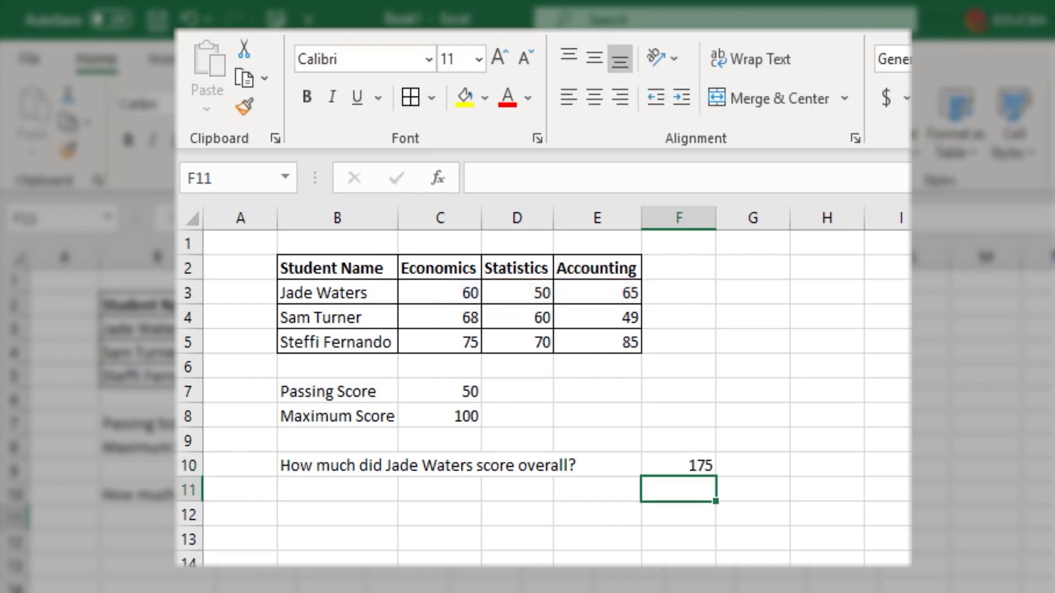
{"action": "left_click", "coordinate": [679, 465]}
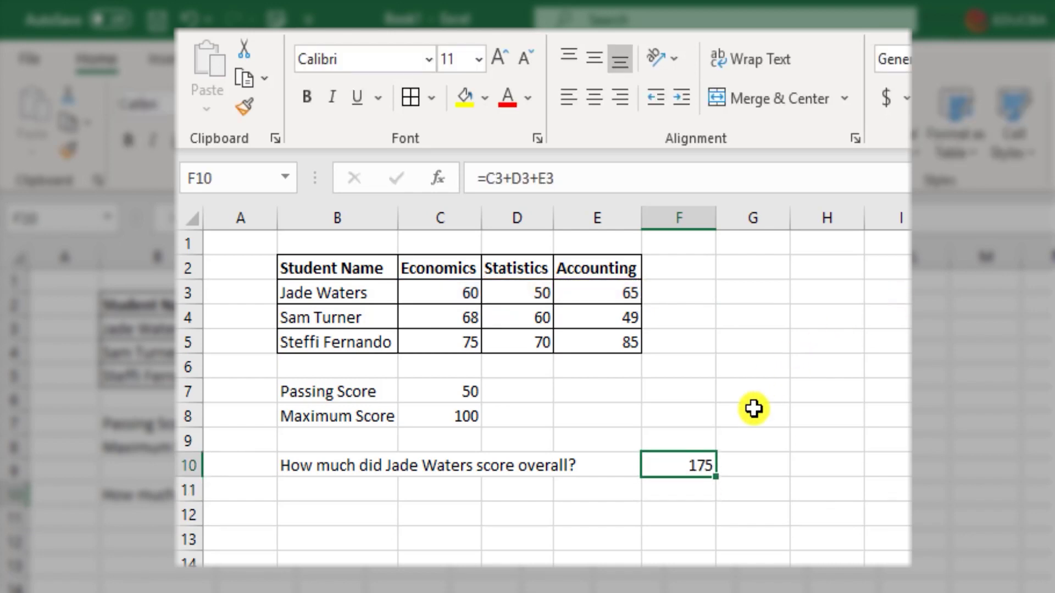
{"action": "double_click", "coordinate": [692, 463]}
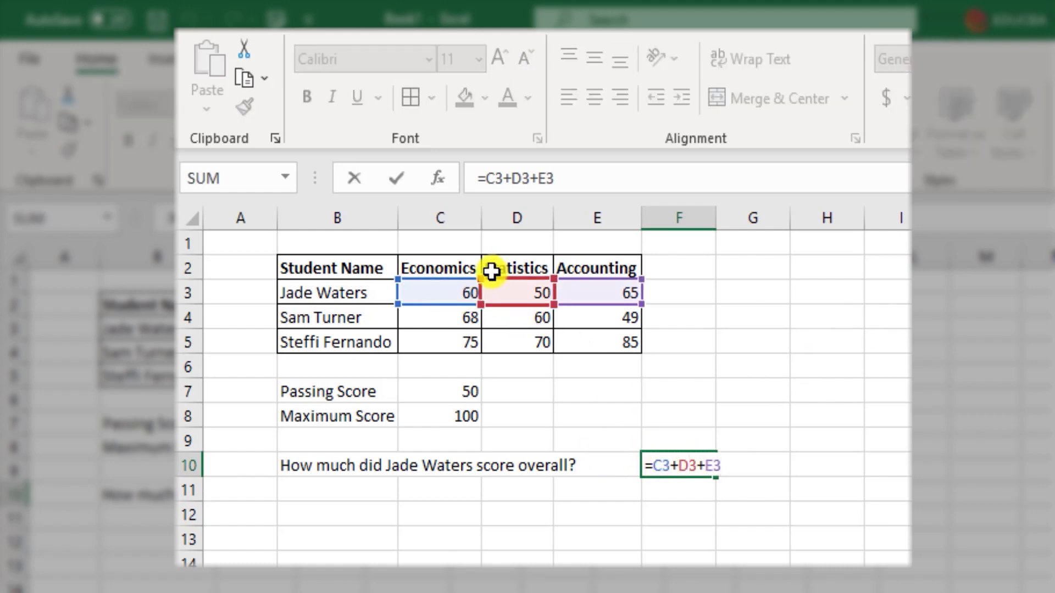
{"action": "left_click_drag", "start_coordinate": [655, 471], "coordinate": [728, 468]}
{"action": "left_click", "coordinate": [728, 468]}
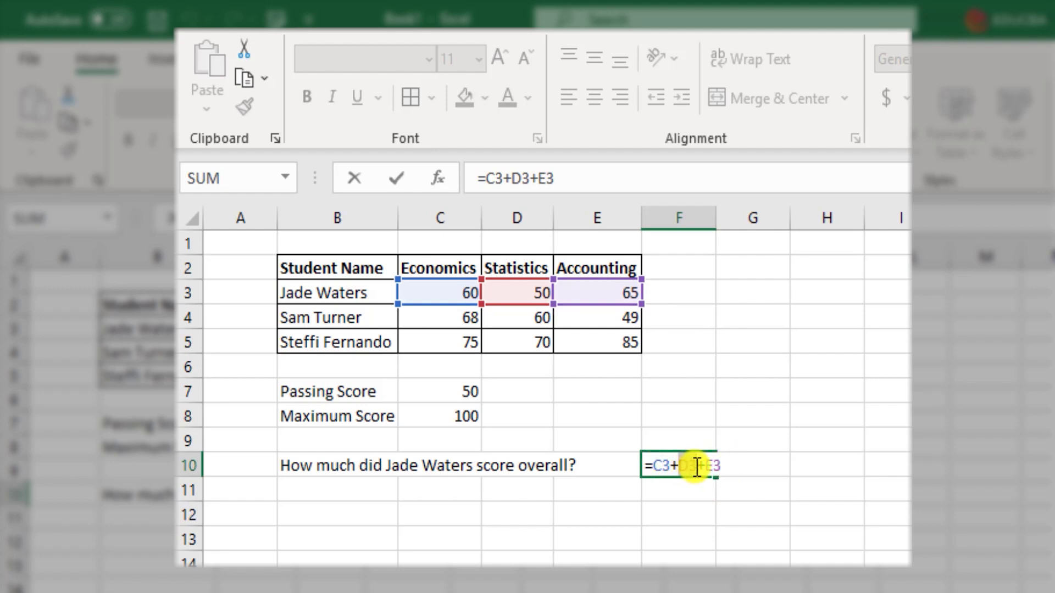
{"action": "double_click", "coordinate": [694, 466]}
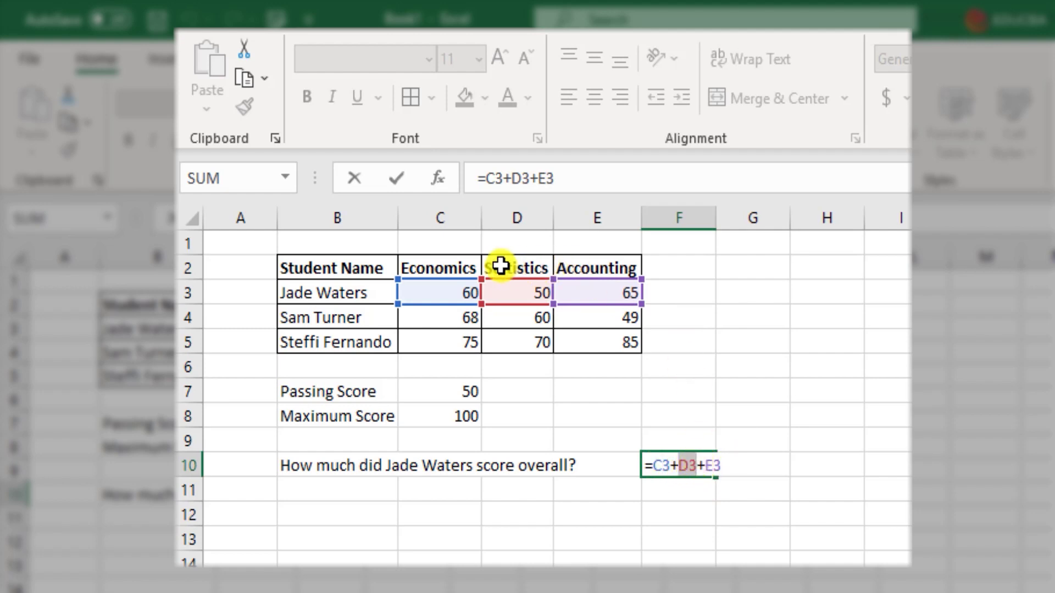